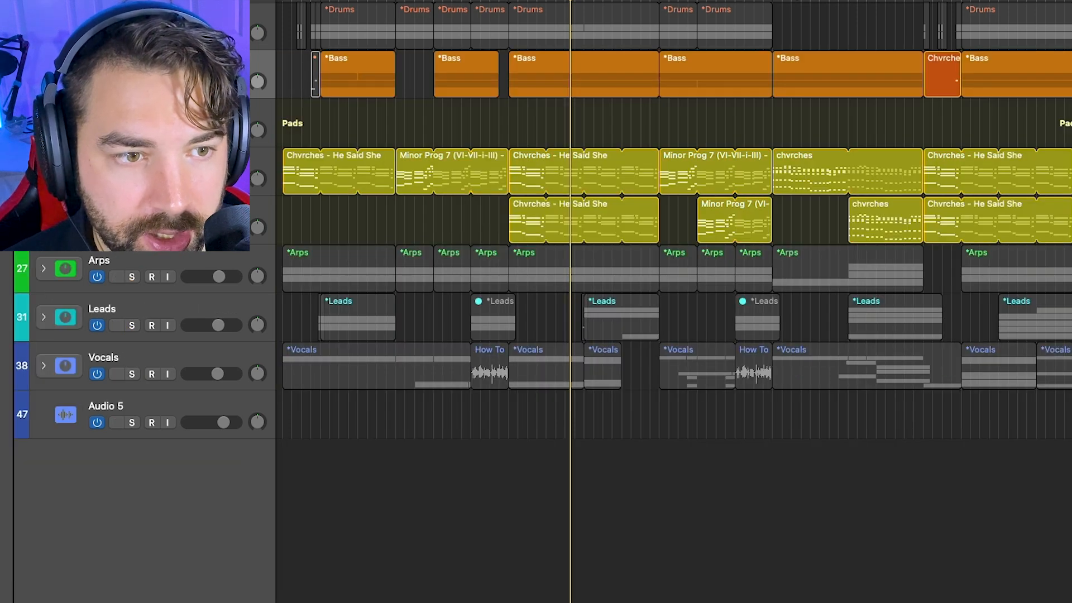
# Open the first pad track's Serum instrument and audition its sound with OSC A and OSC B switched off one at a time.
pyautogui.click(123, 167)
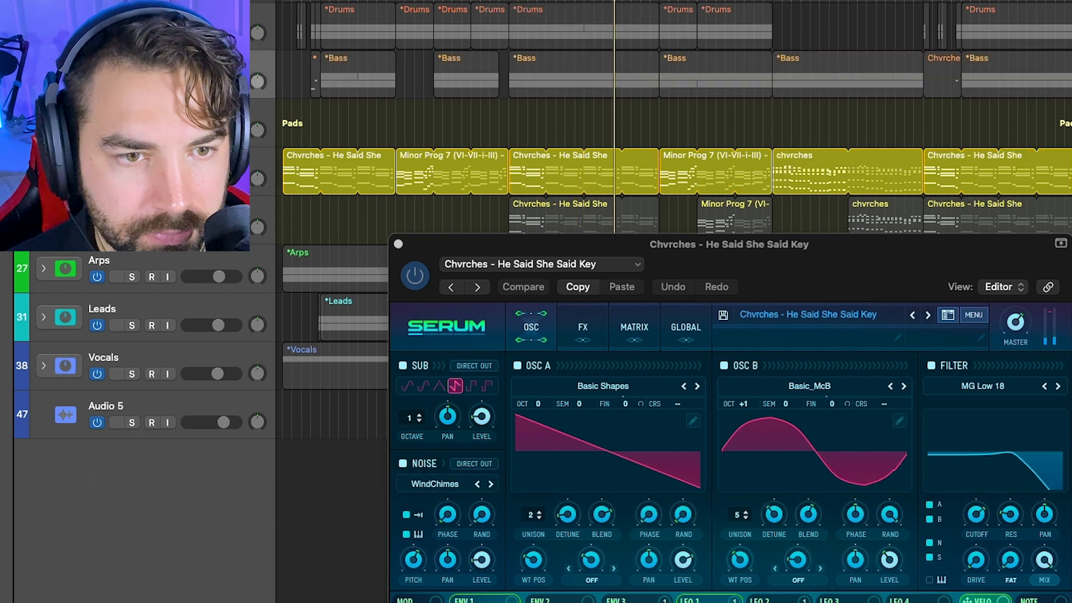
pyautogui.moveTo(807, 236); pyautogui.dragTo(821, 20)
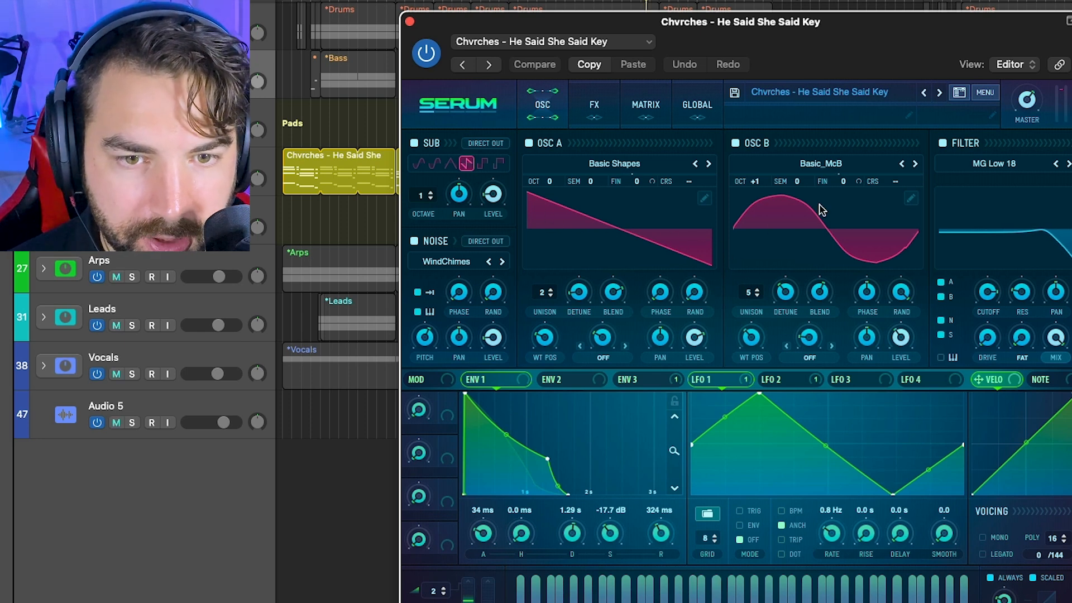
pyautogui.click(528, 144)
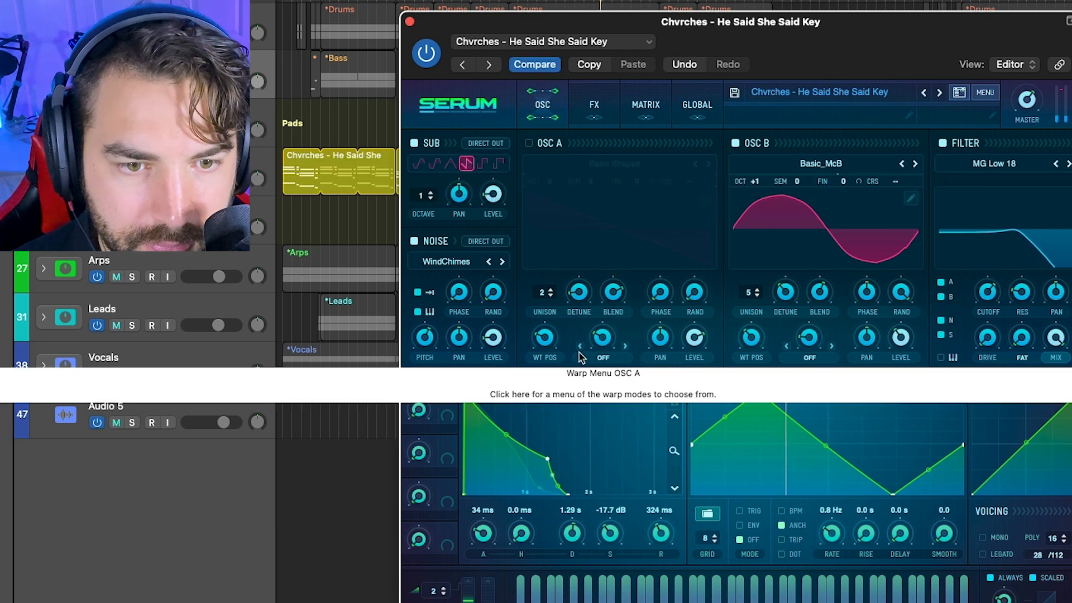
pyautogui.click(529, 144)
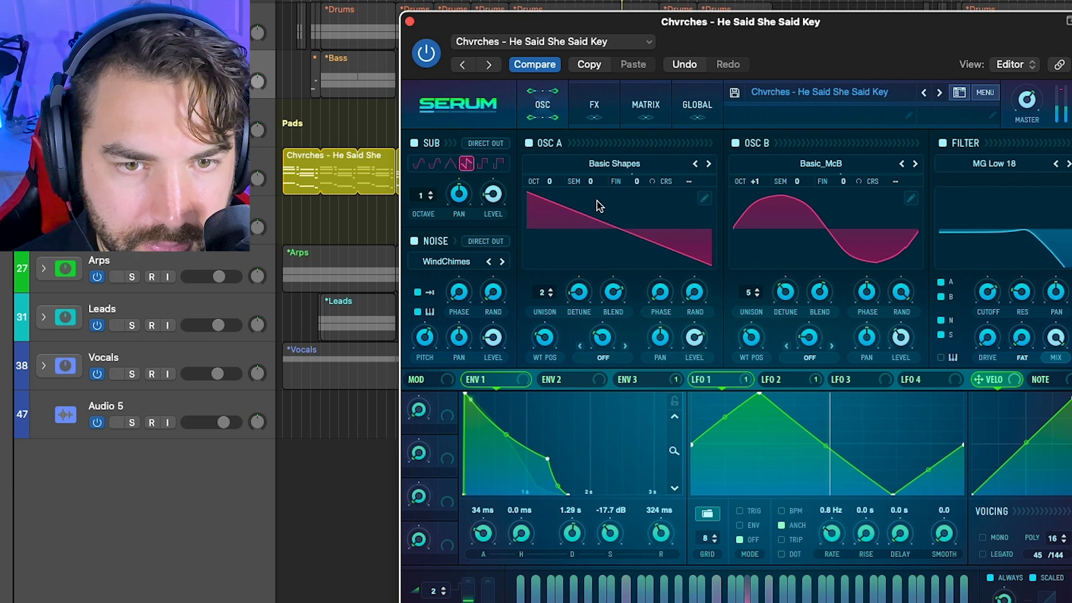
pyautogui.click(735, 144)
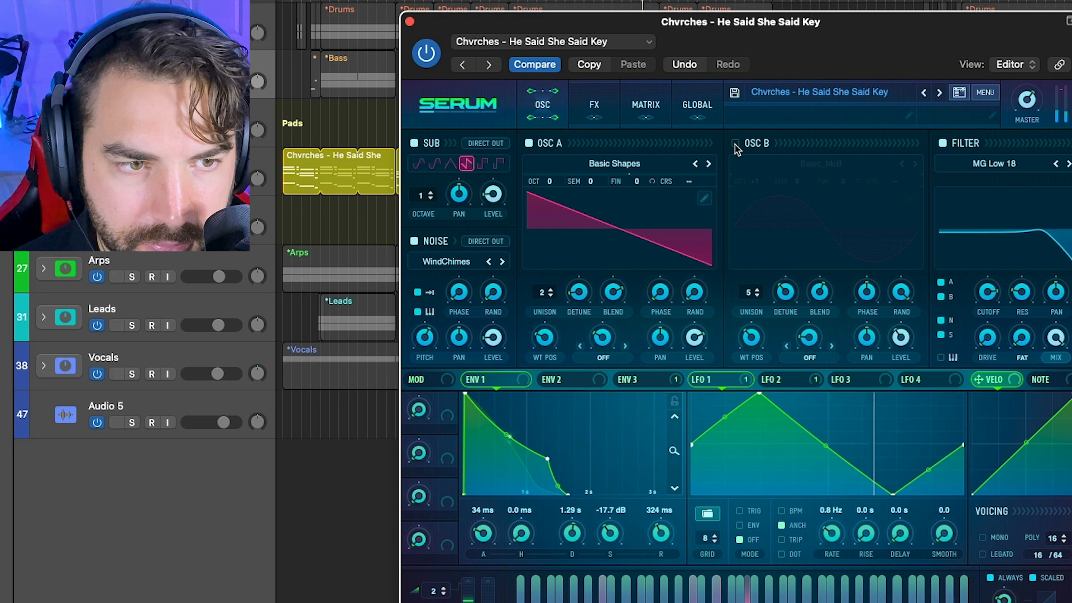
pyautogui.click(735, 144)
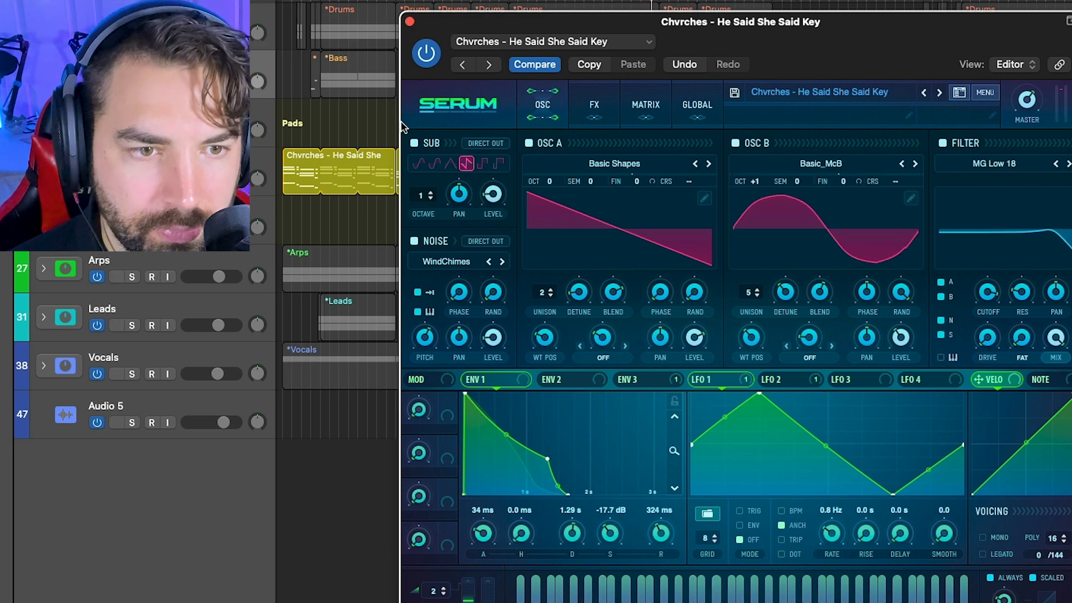
# Listen to the first Minor Prog 7 section with the Serum window moved aside, and close that window.
pyautogui.moveTo(877, 50); pyautogui.dragTo(990, 343)
pyautogui.moveTo(436, 1); pyautogui.dragTo(509, 3)
pyautogui.press('space')
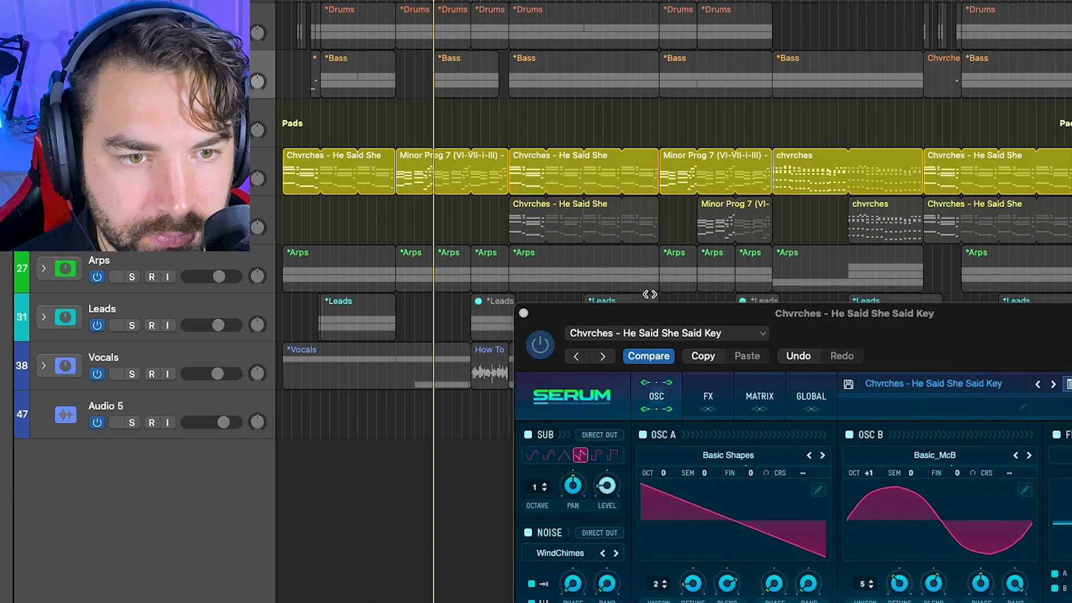
pyautogui.moveTo(848, 333); pyautogui.dragTo(784, 103)
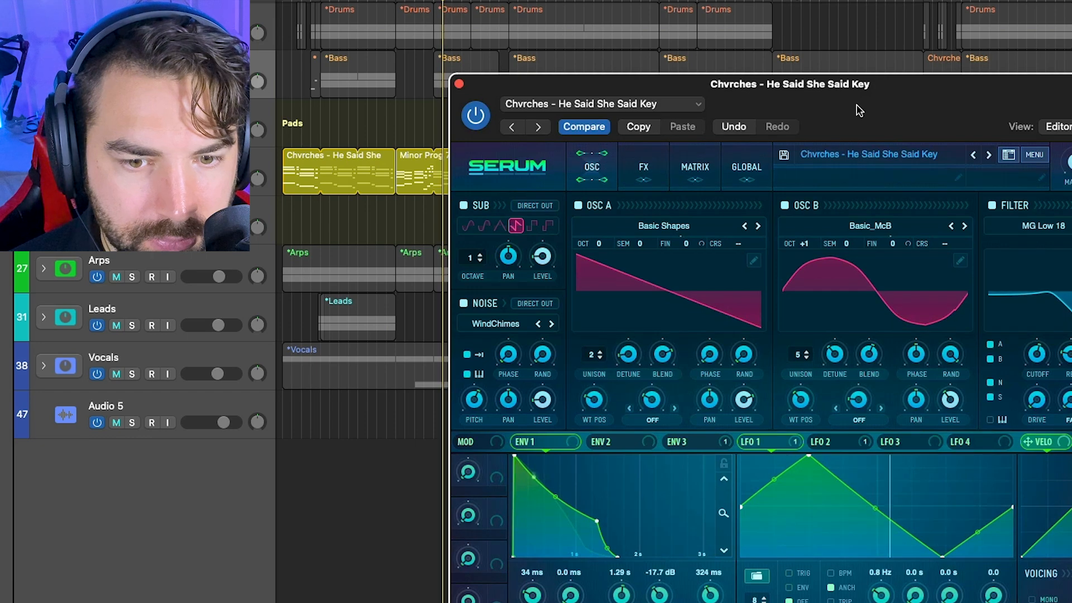
pyautogui.moveTo(859, 110); pyautogui.dragTo(859, 39)
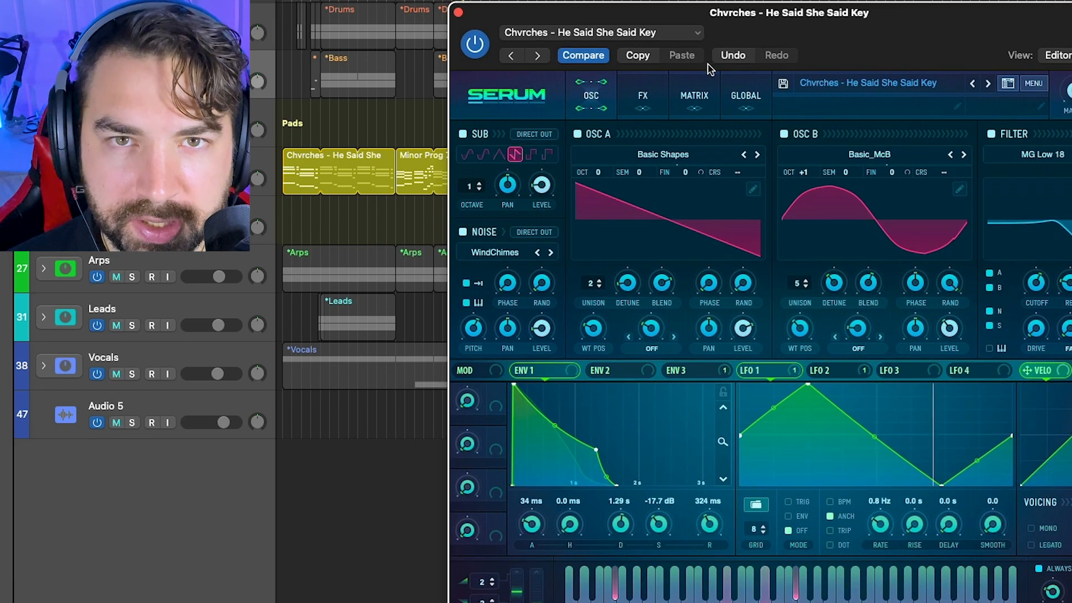
pyautogui.click(457, 11)
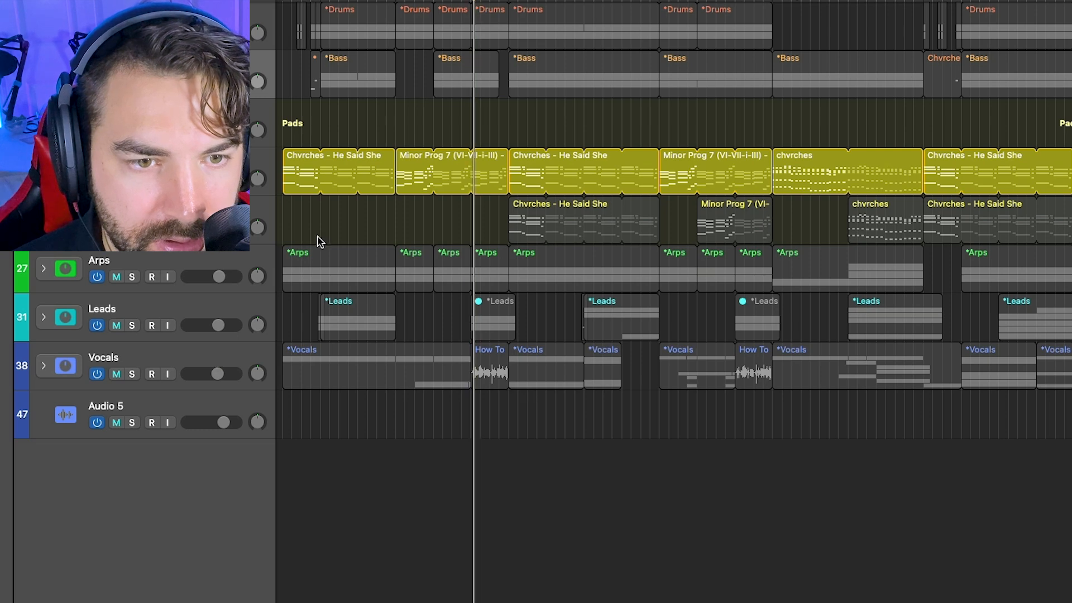
# Open the first Minor Prog 7 region in the Piano Roll and examine its chord notes.
pyautogui.doubleClick(441, 167)
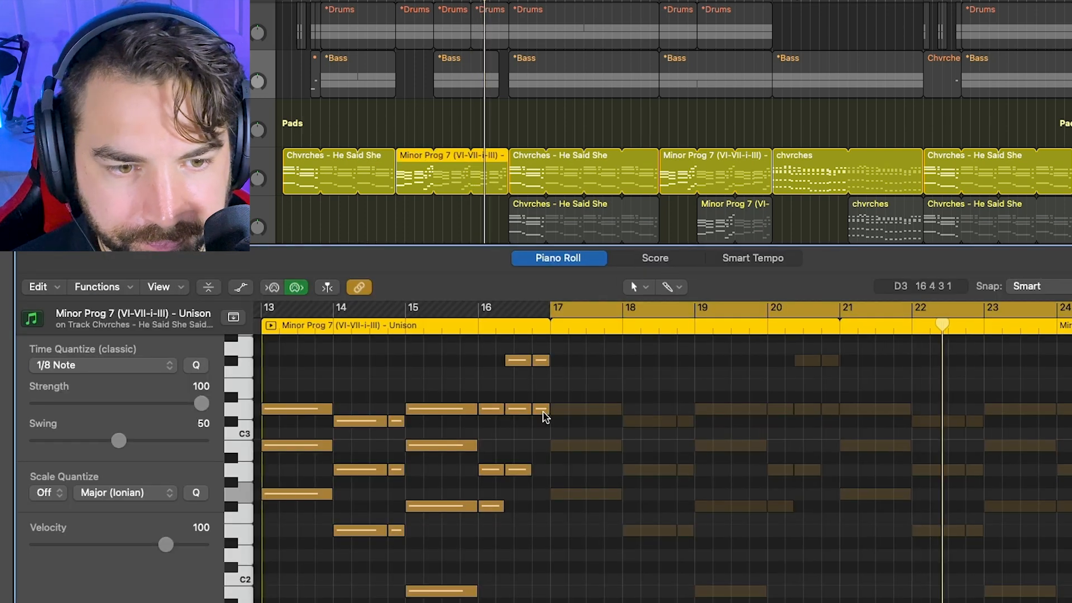
pyautogui.hscroll(-4, 545, 417)
pyautogui.scroll(-5, 526, 424)
pyautogui.scroll(4, 527, 425)
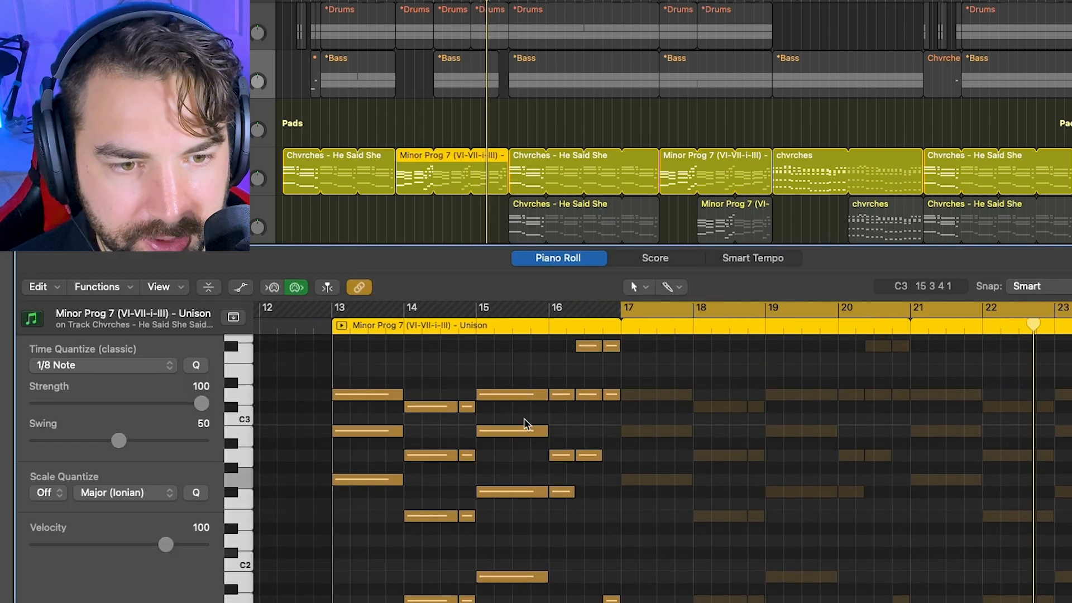
pyautogui.press('space')
pyautogui.scroll(3, 418, 389)
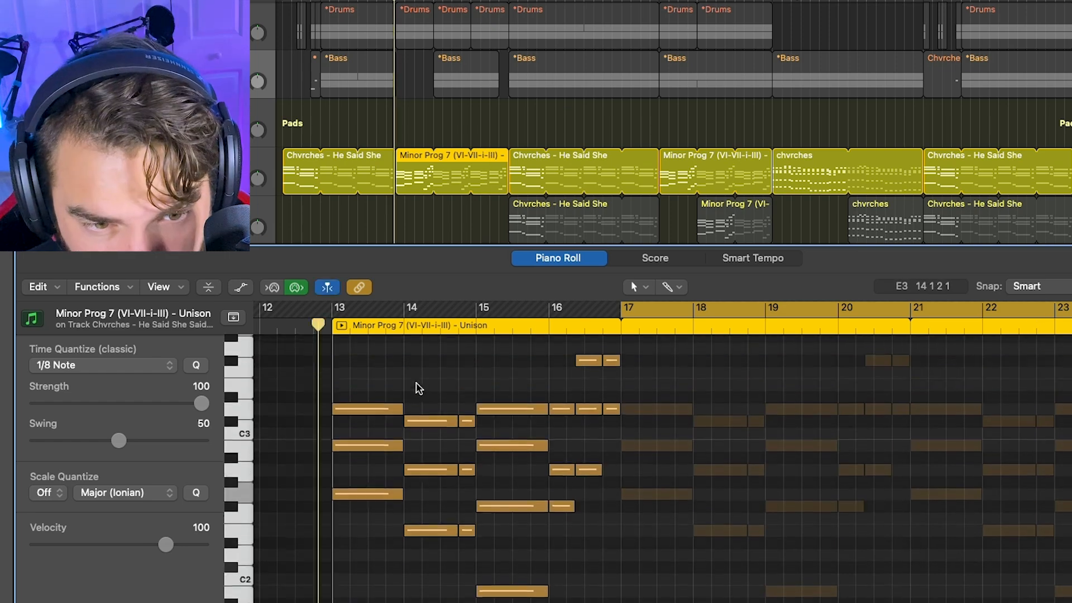
pyautogui.scroll(-5, 449, 400)
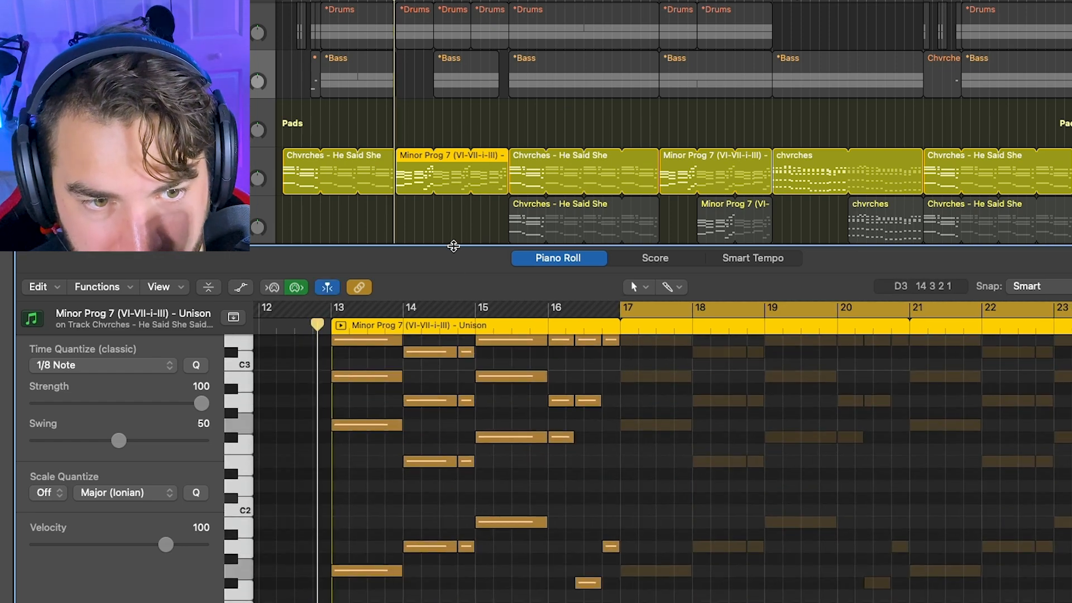
# Enlarge the Piano Roll, play the Minor Prog 7 chords from bar 13, and close the editor.
pyautogui.moveTo(454, 246); pyautogui.dragTo(453, 129)
pyautogui.scroll(5, 484, 434)
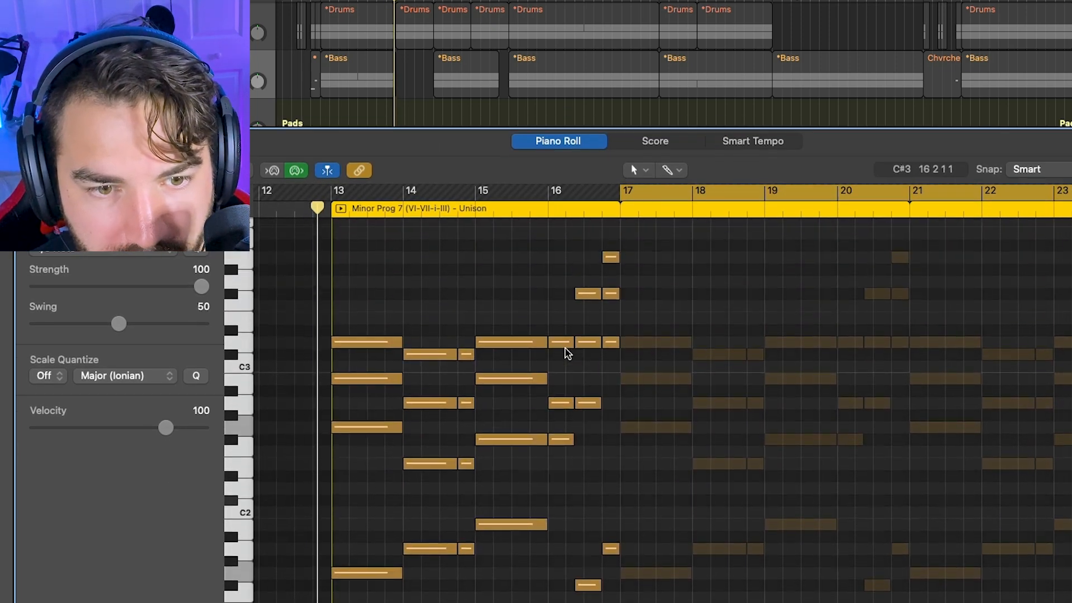
pyautogui.hscroll(1, 568, 354)
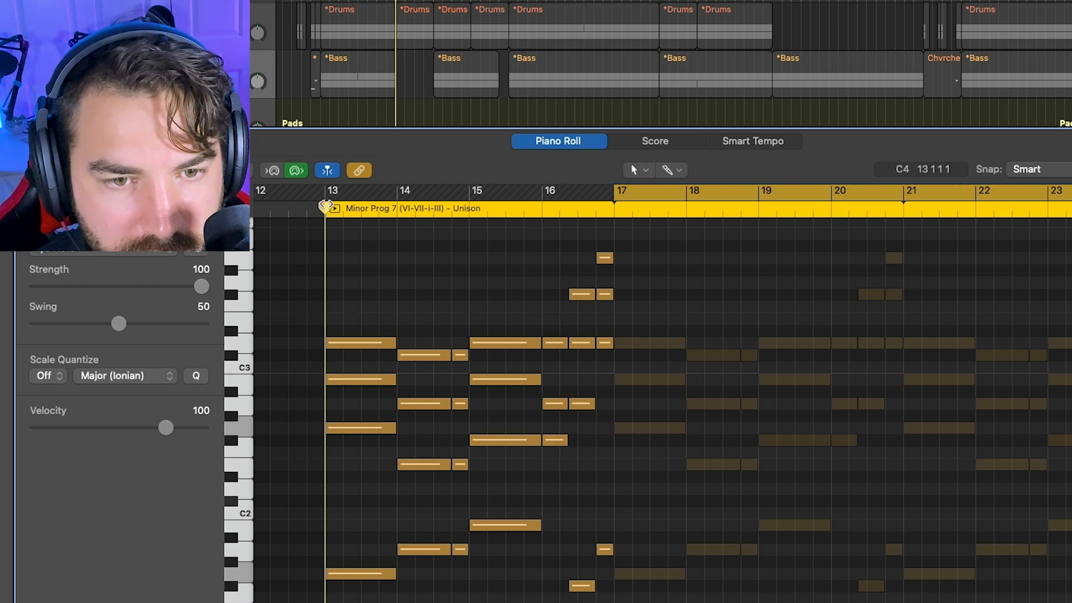
pyautogui.press('space')
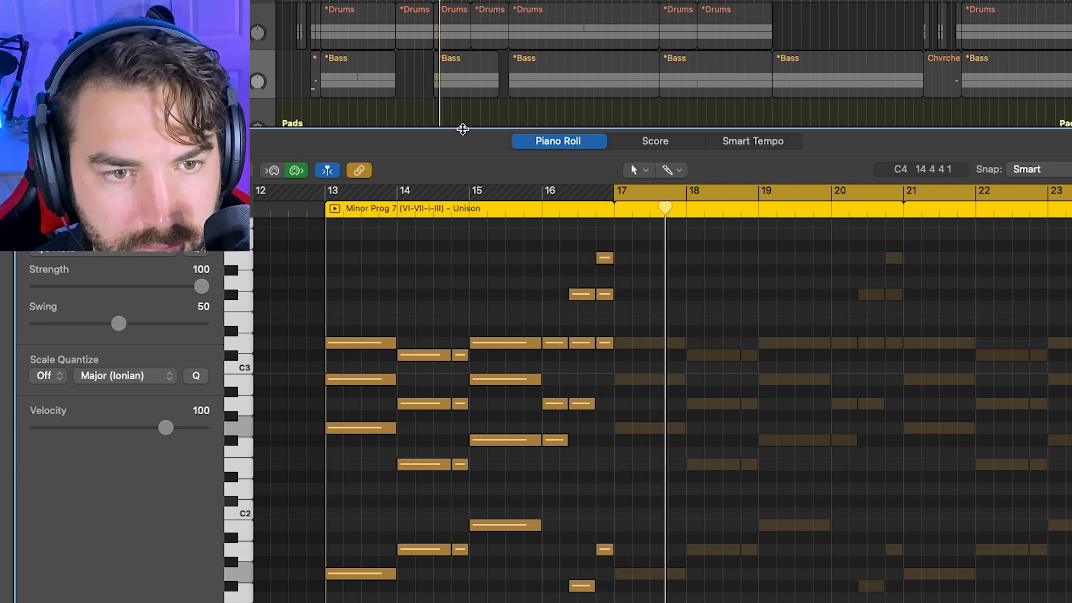
pyautogui.doubleClick(463, 129)
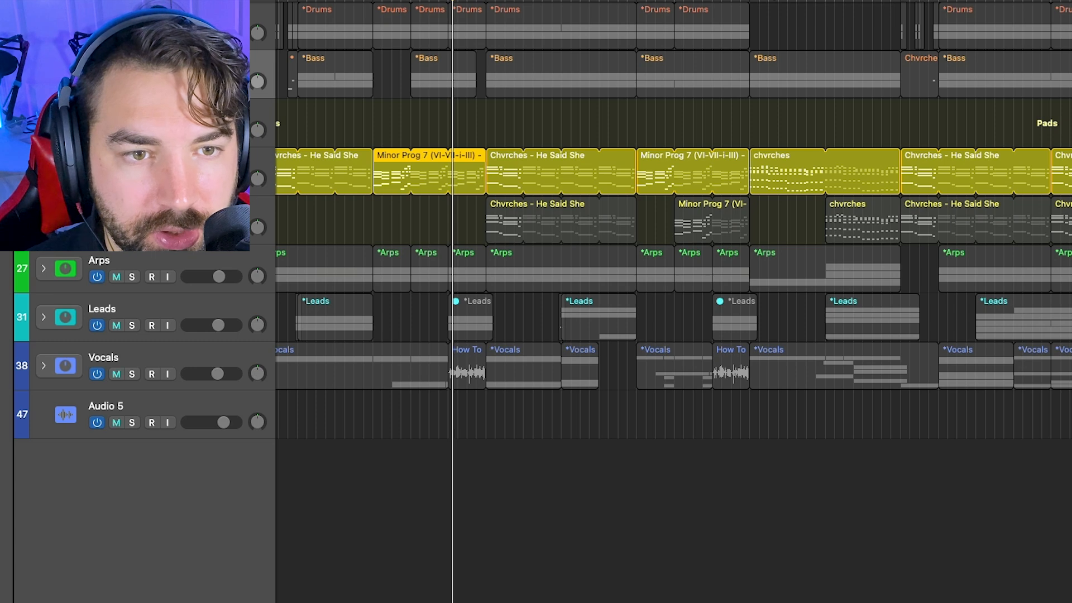
# Move the playhead to bar 25 and solo the second pad track instead of the first.
pyautogui.moveTo(455, 0); pyautogui.dragTo(530, 0)
pyautogui.hscroll(-1, 600, 77)
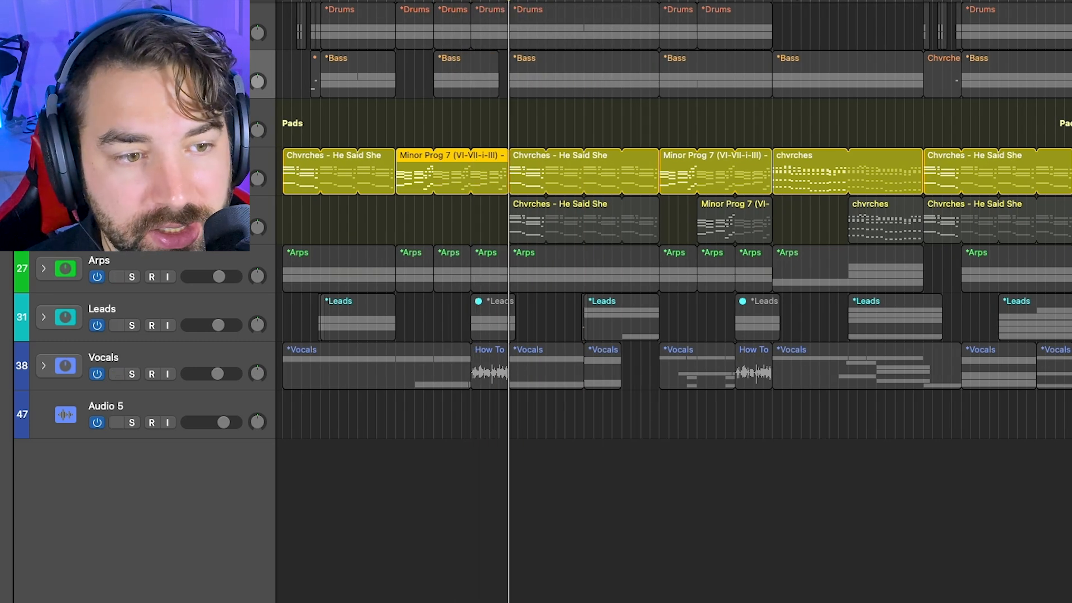
pyautogui.click(117, 227)
pyautogui.click(116, 180)
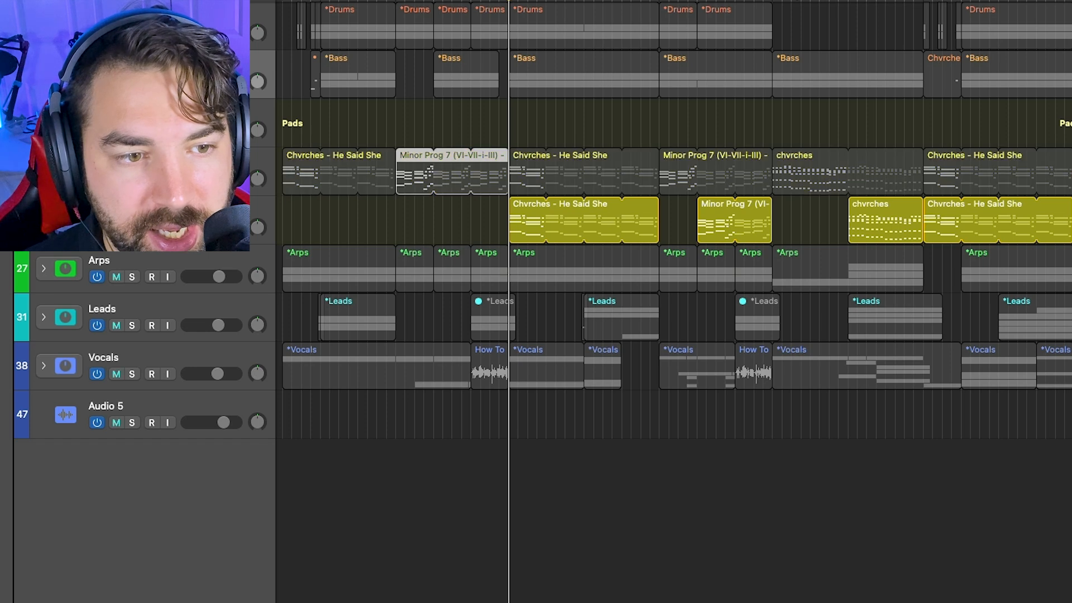
# Show the second pad track's first He Said She region in the Piano Roll along with its Get Out Keys Serum instrument.
pyautogui.doubleClick(526, 205)
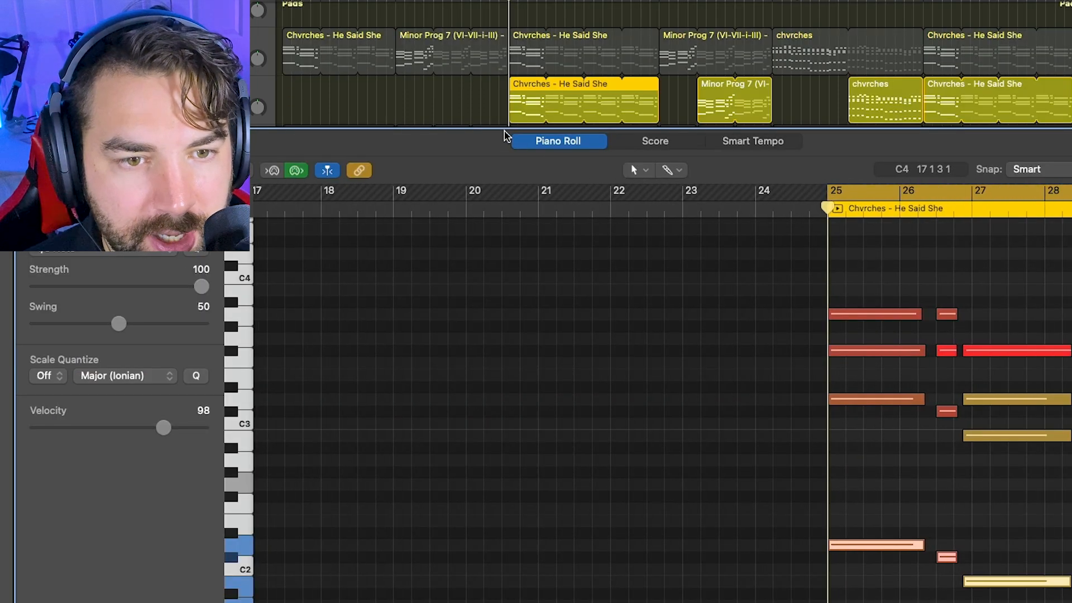
pyautogui.moveTo(506, 136); pyautogui.dragTo(497, 179)
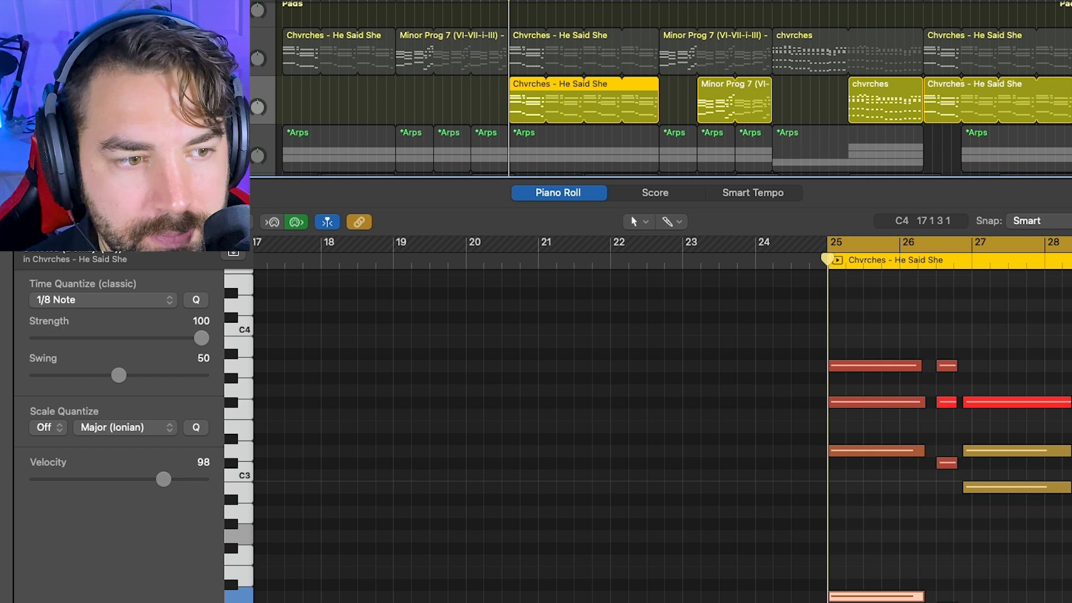
pyautogui.press('v')
pyautogui.moveTo(836, 110); pyautogui.dragTo(353, 87)
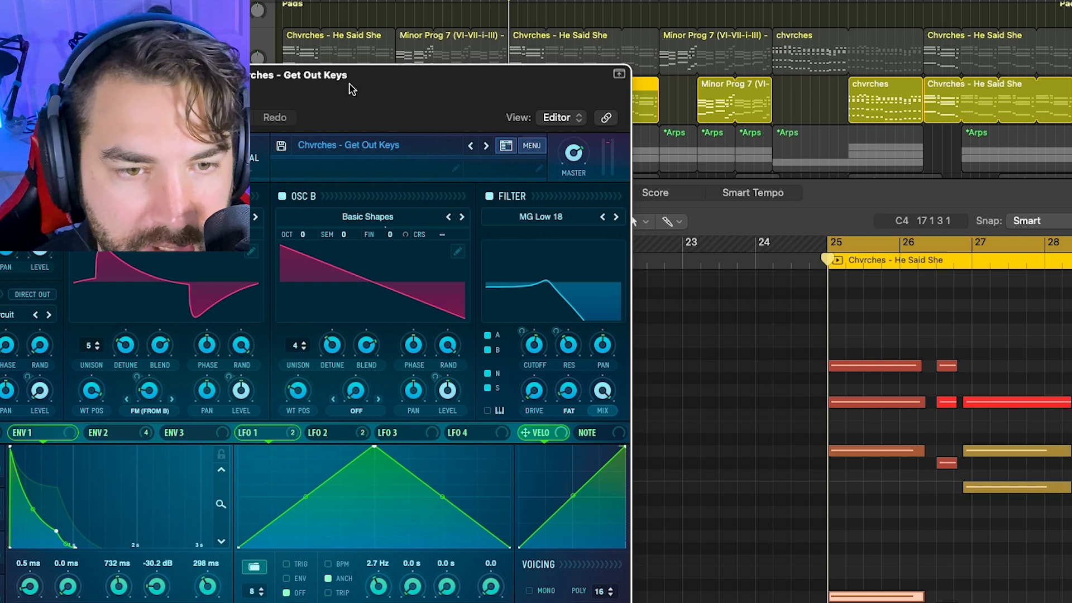
pyautogui.moveTo(391, 99); pyautogui.dragTo(447, 171)
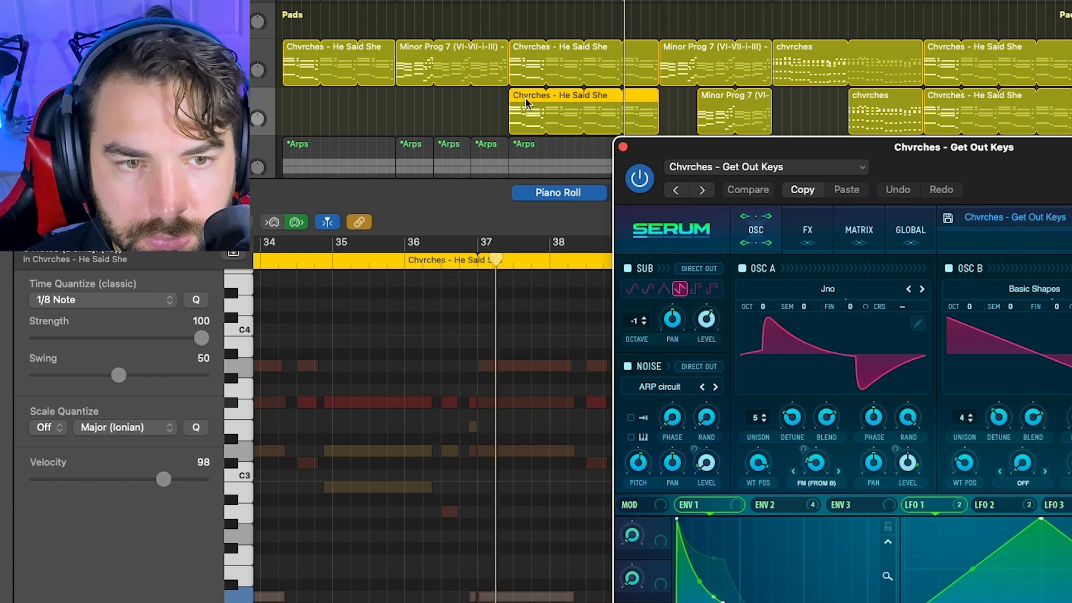
# Examine the first pad track's He Said She region at bar 25 in the Piano Roll, and close the editor.
pyautogui.doubleClick(525, 98)
pyautogui.click(525, 99)
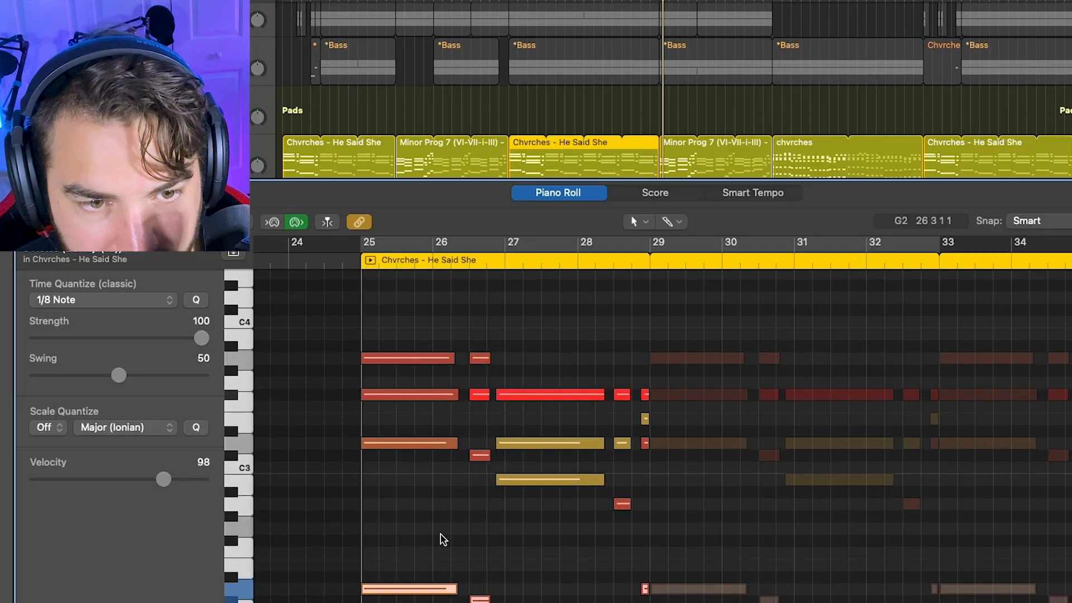
pyautogui.scroll(-2, 565, 458)
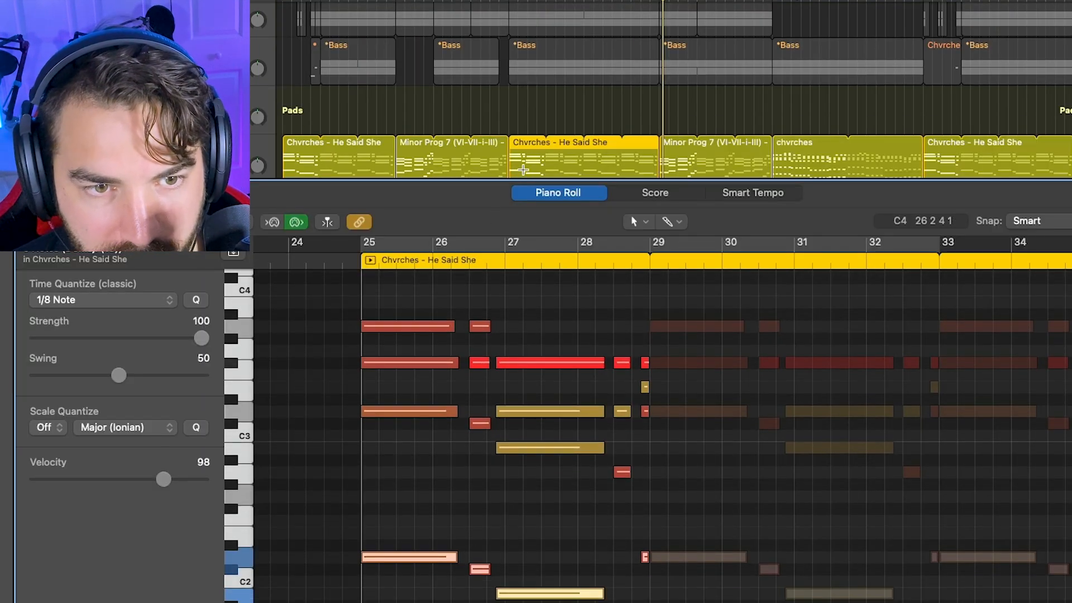
pyautogui.press('p')
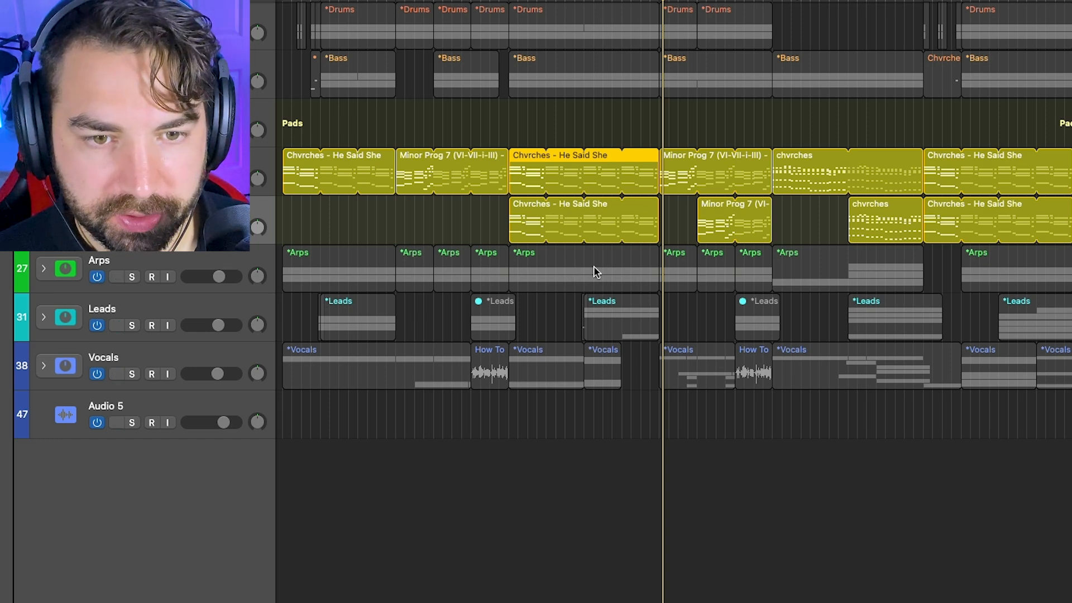
# Play the first pad track's chvrches region from bar 53 with its notes shown in the Piano Roll, and close the editor.
pyautogui.hscroll(3, 665, 191)
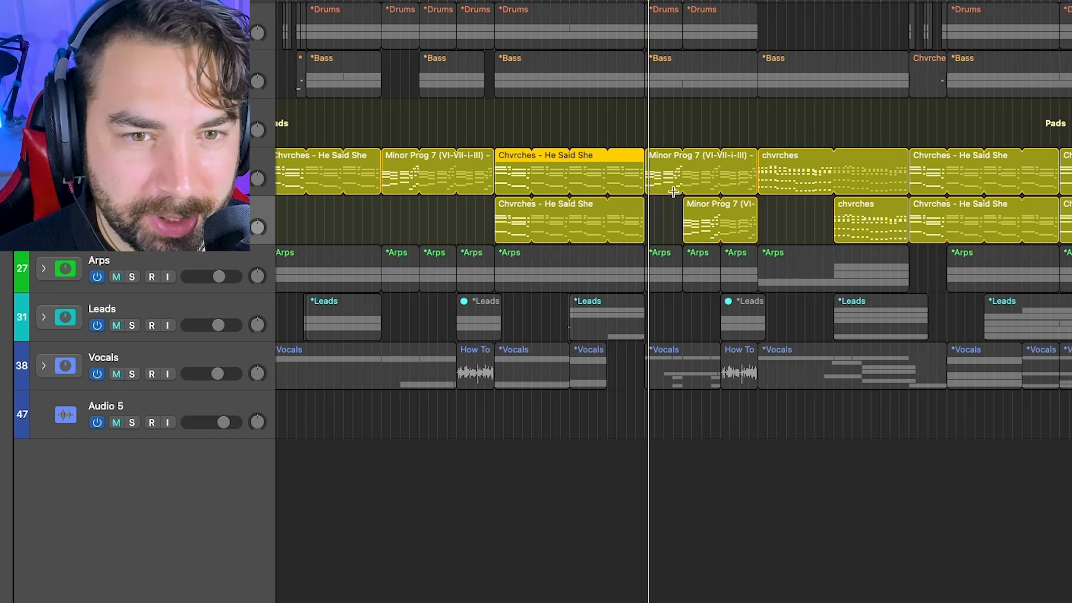
pyautogui.click(733, 1)
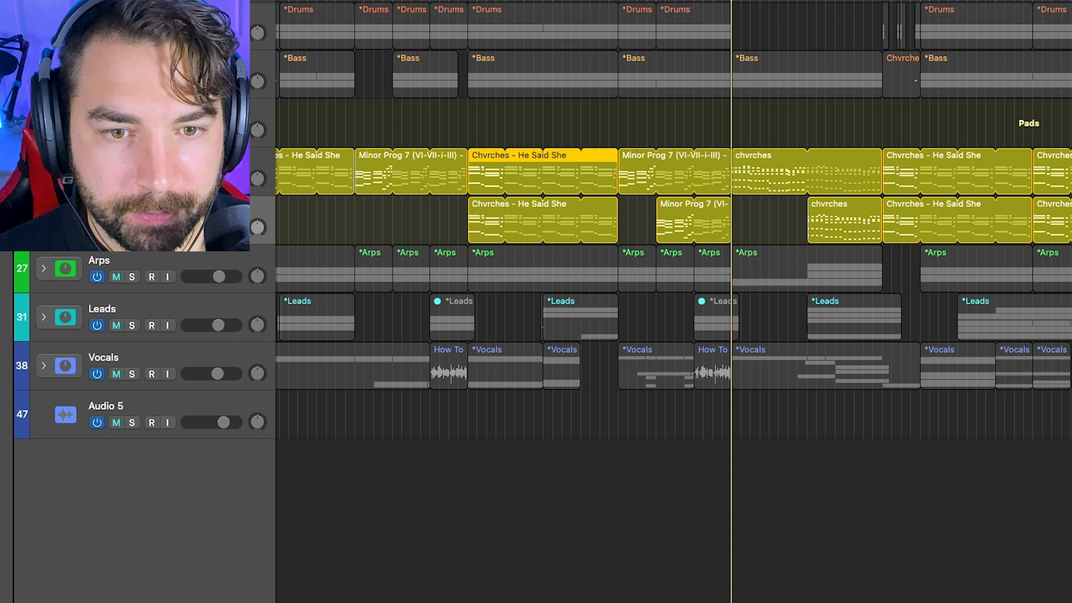
pyautogui.doubleClick(762, 158)
pyautogui.scroll(-2, 631, 340)
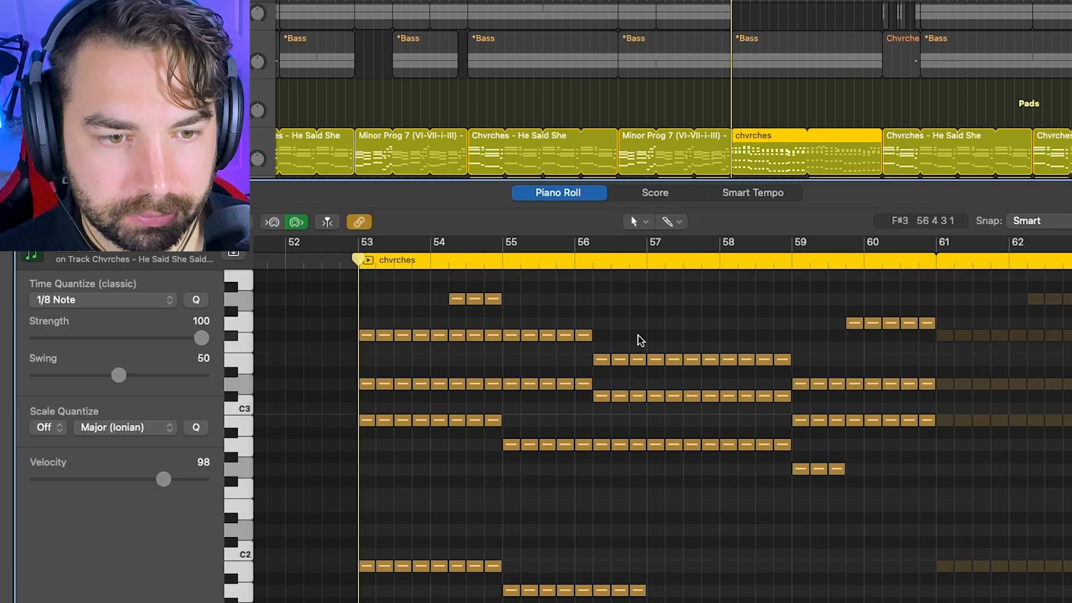
pyautogui.press('space')
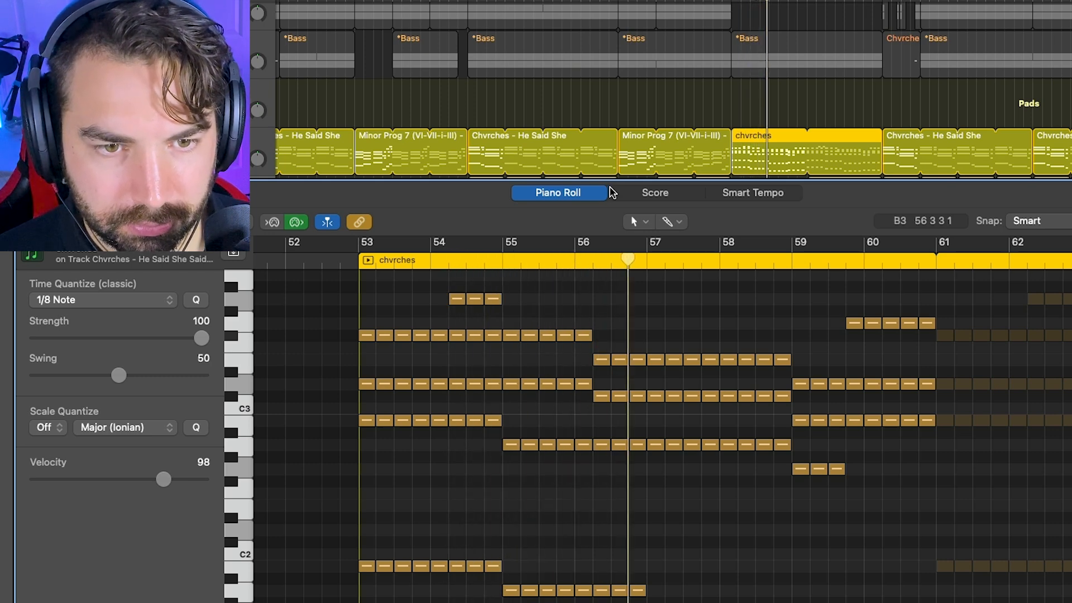
pyautogui.press('p')
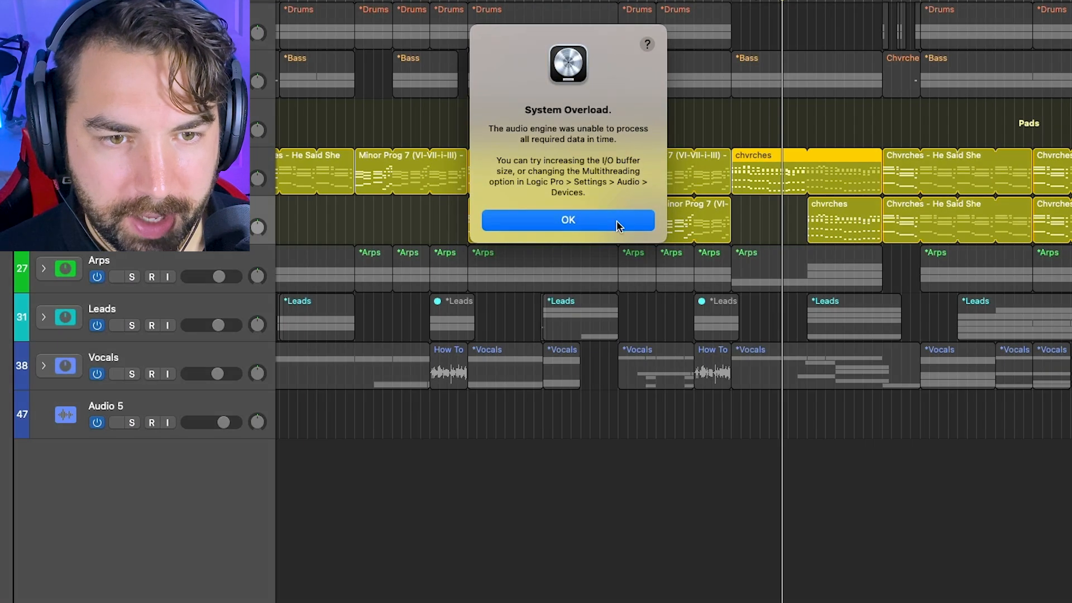
# Dismiss the System Overload alert, reopen the chvrches region to examine its lower notes, and close the Piano Roll.
pyautogui.click(618, 223)
pyautogui.doubleClick(765, 159)
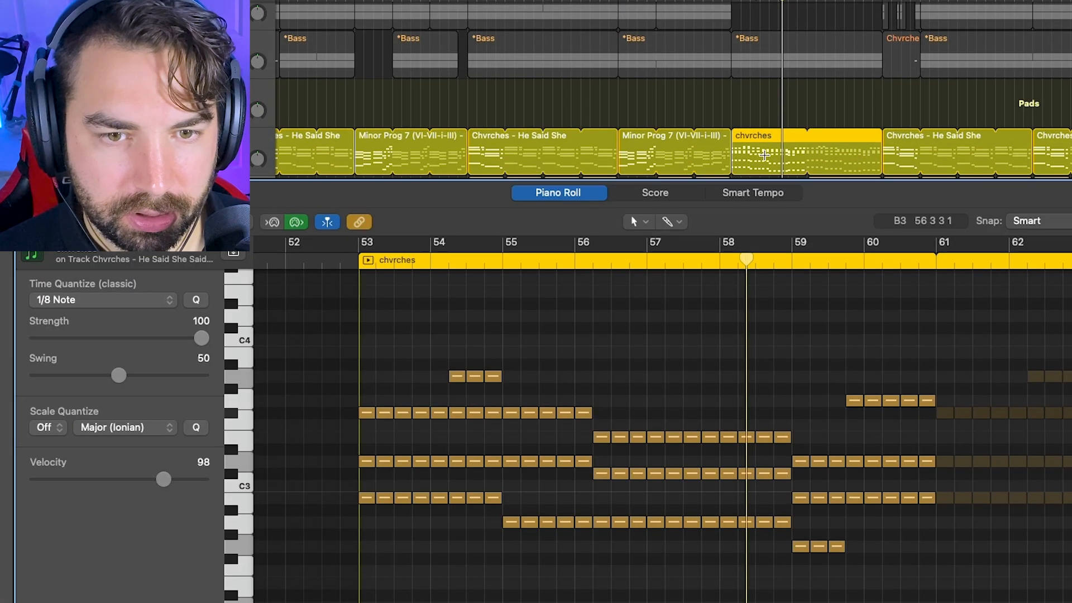
pyautogui.scroll(-5, 617, 435)
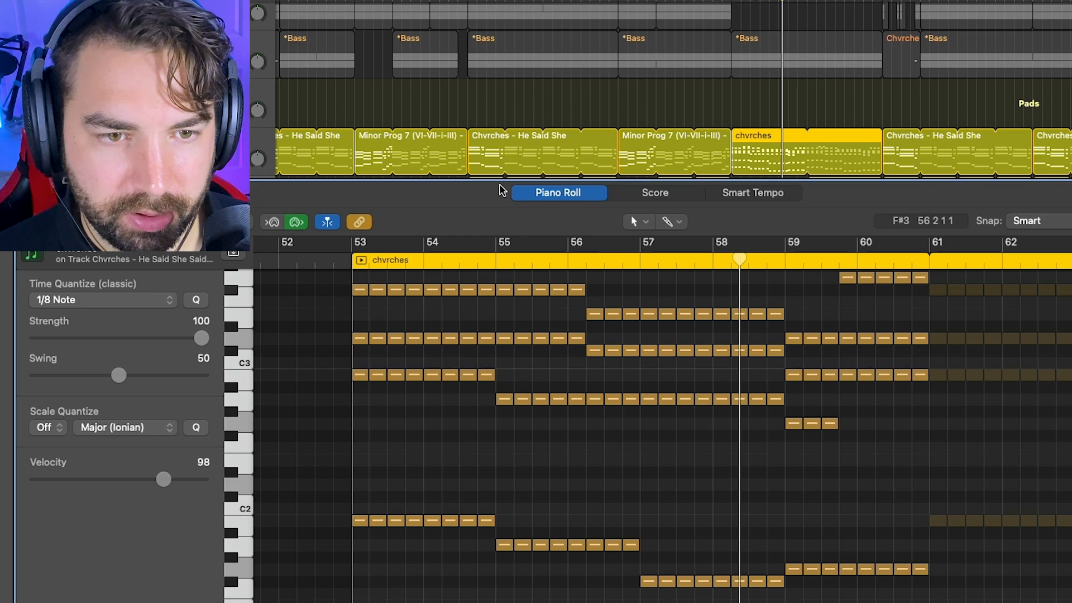
pyautogui.press('e')
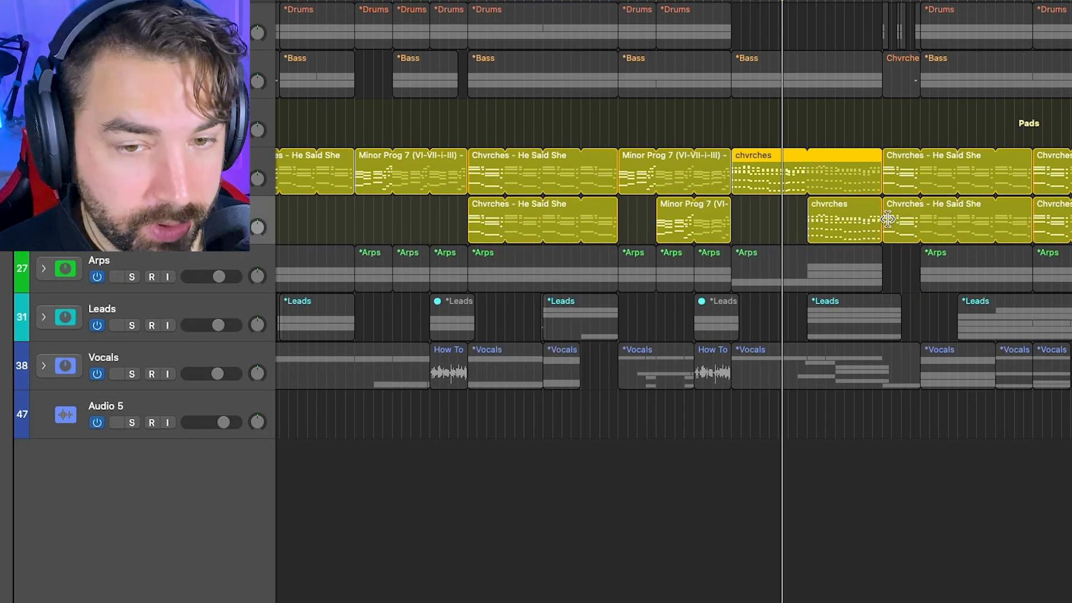
# Show the track automation, examine the pad tracks' filter curves across the whole song, and hide the automation.
pyautogui.hscroll(-2, 793, 213)
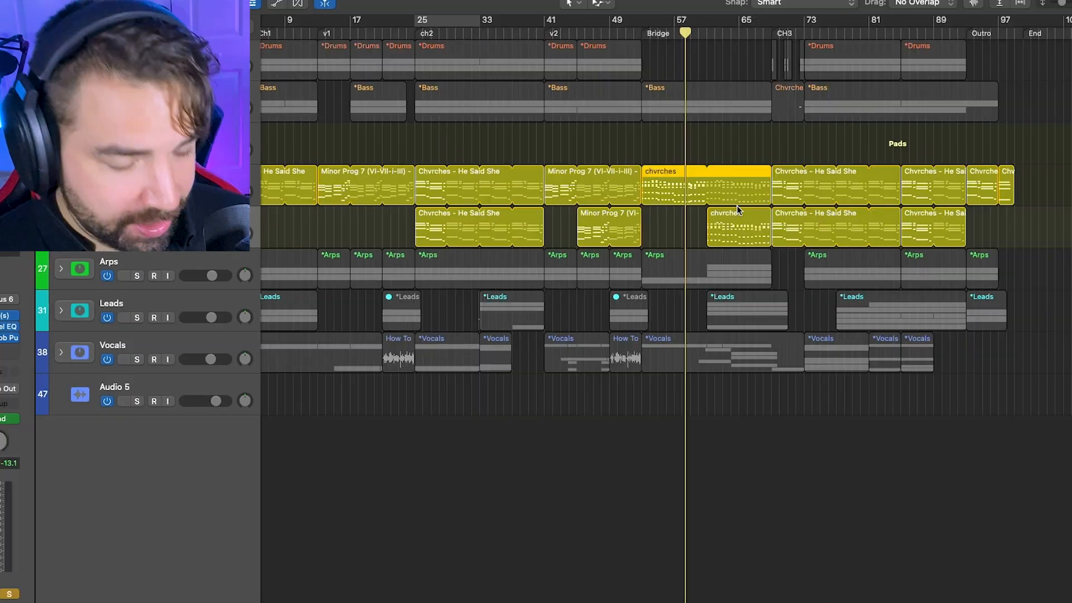
pyautogui.press('a')
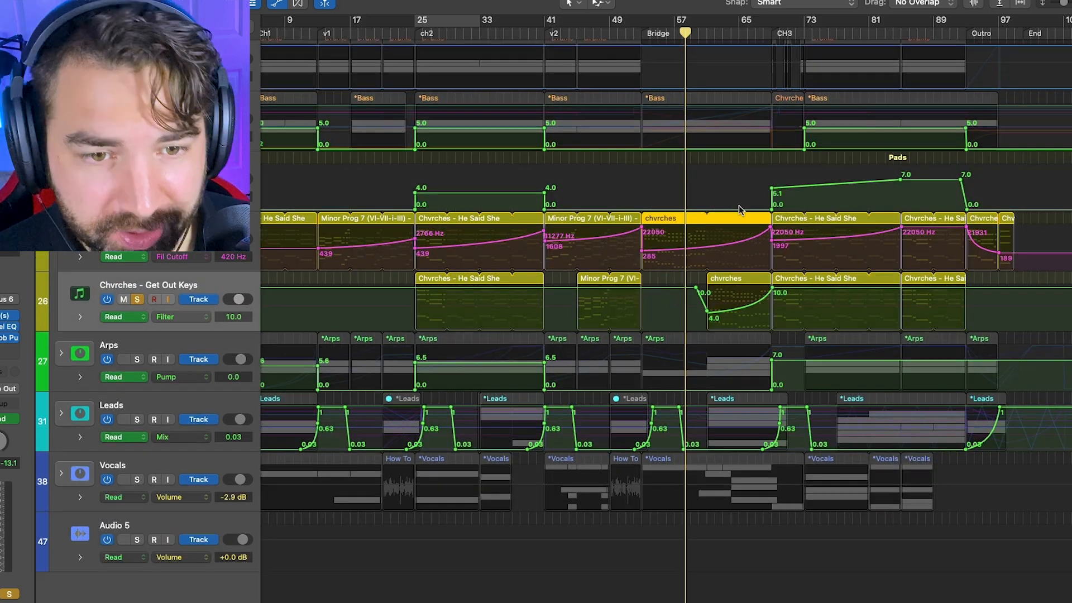
pyautogui.hscroll(-2, 503, 251)
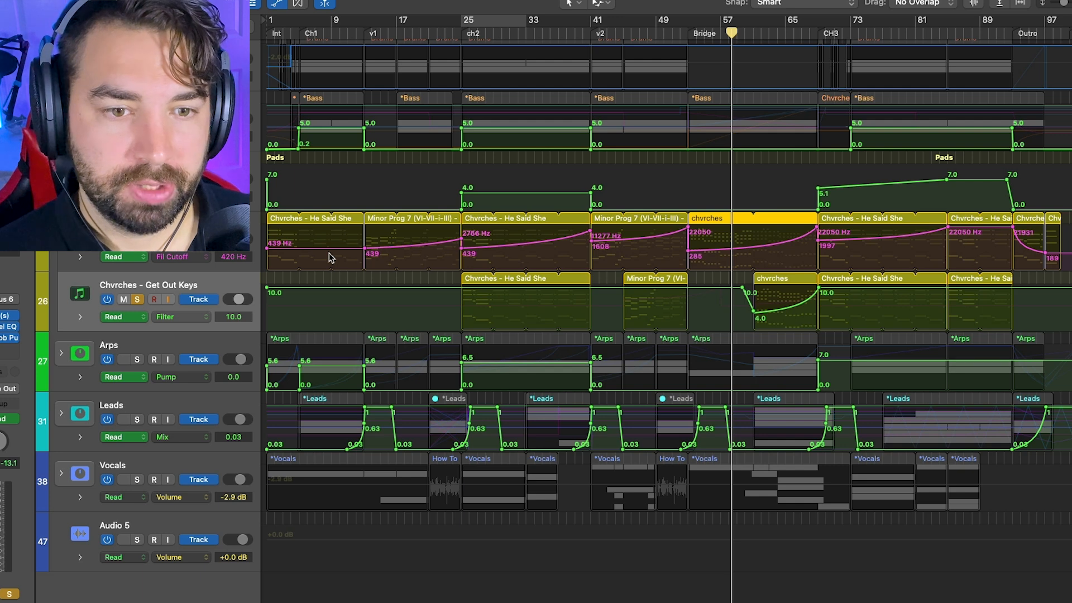
pyautogui.hscroll(1, 313, 258)
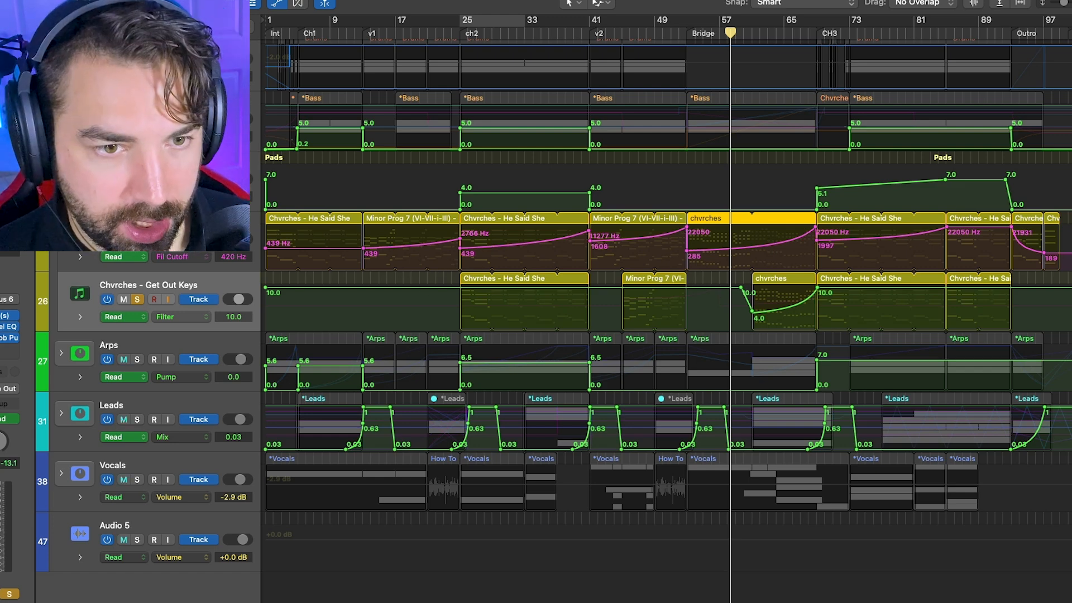
pyautogui.press('a')
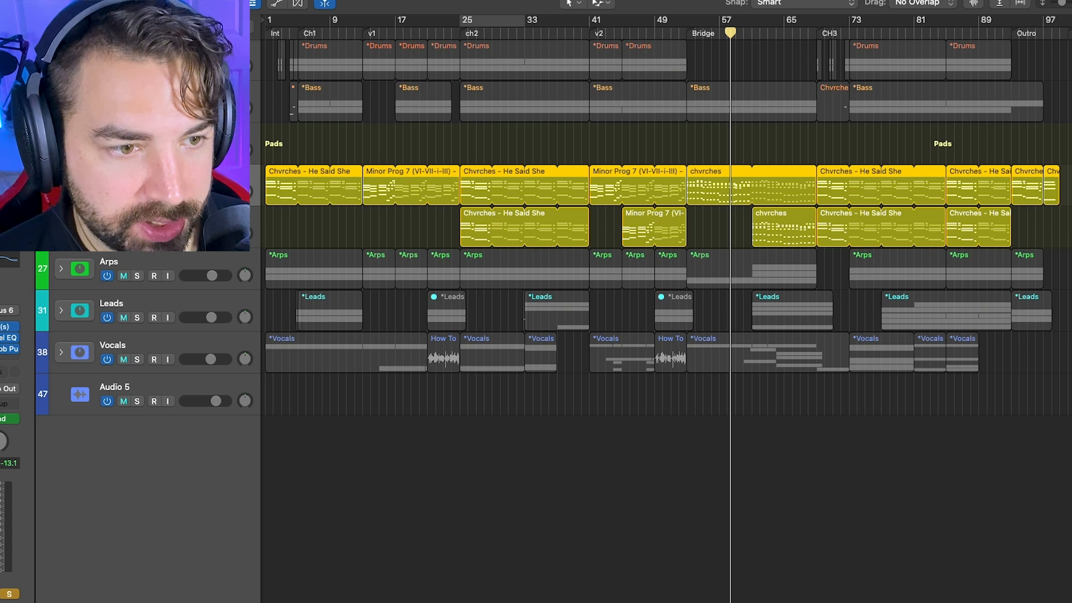
# Compare the He Said She Said Key track with its Magma BB Tubes saturation bypassed and enabled, and close the plug-in.
pyautogui.click(4, 327)
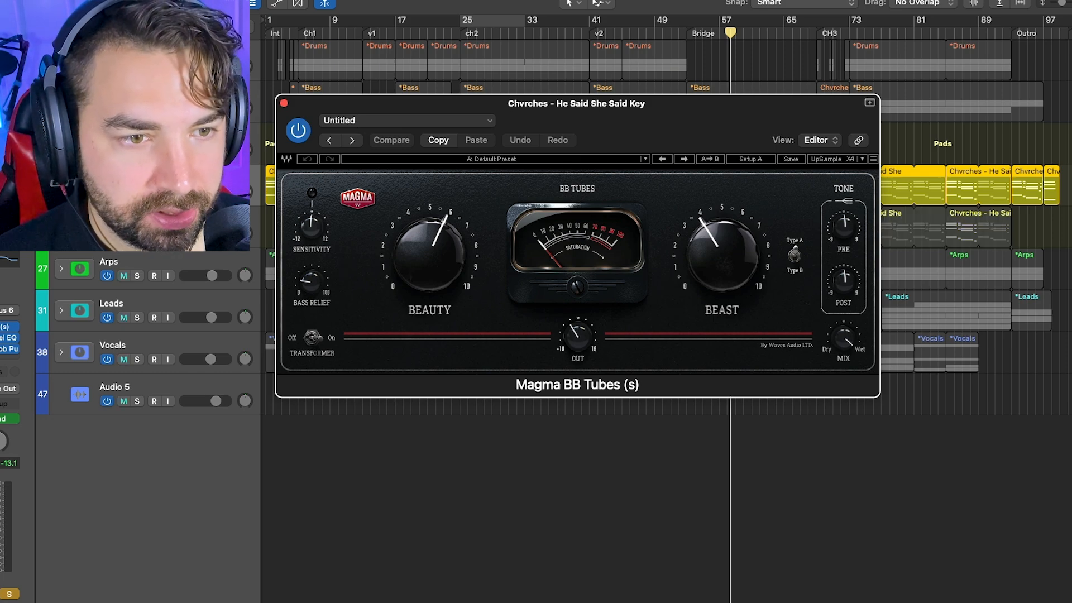
pyautogui.moveTo(531, 115); pyautogui.dragTo(463, 107)
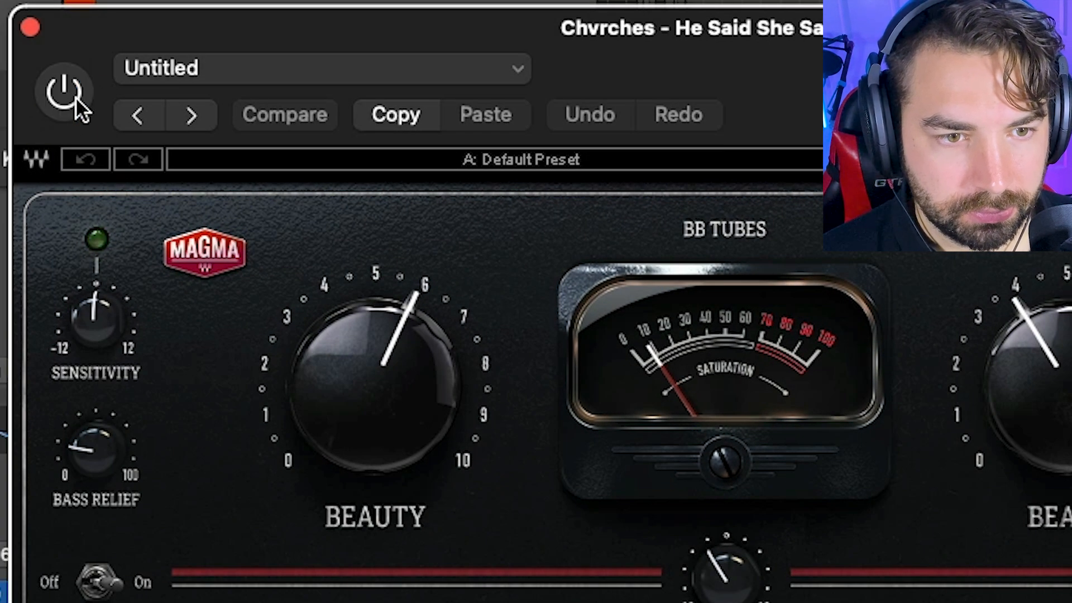
pyautogui.click(66, 95)
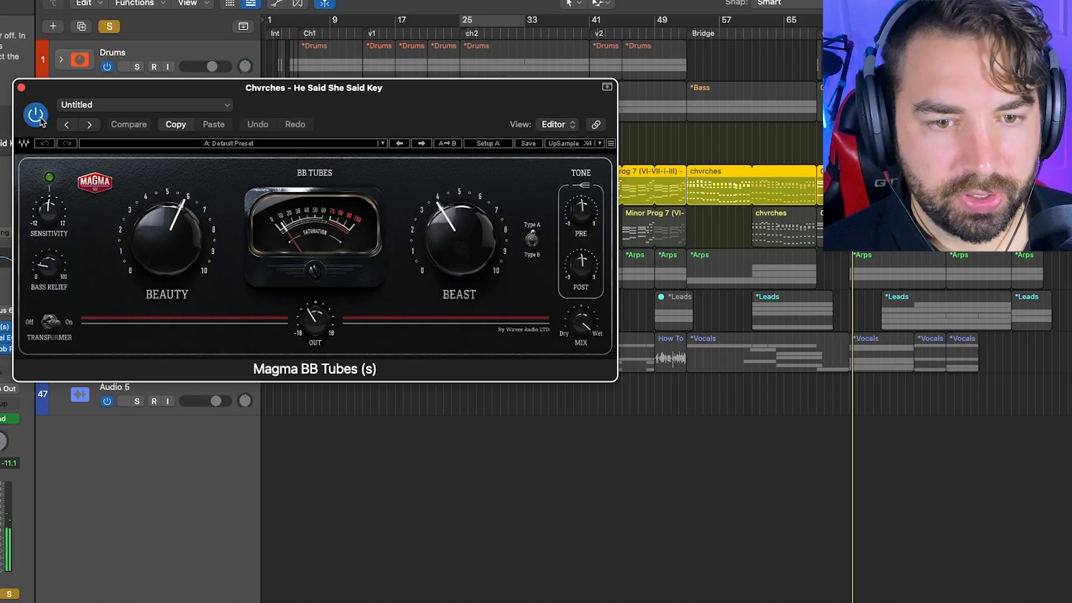
pyautogui.click(21, 88)
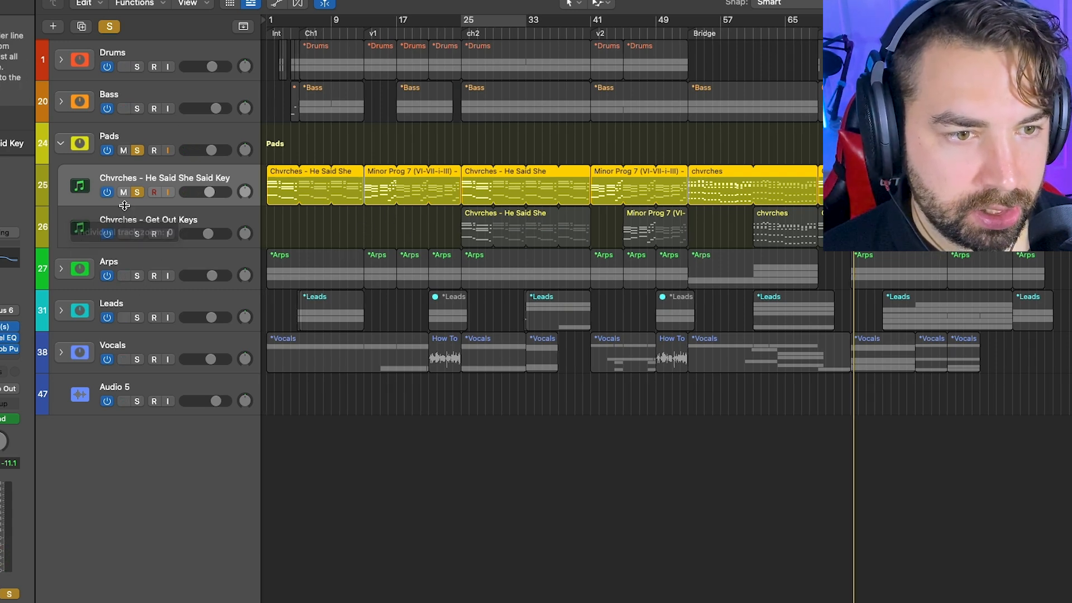
# Select and solo the Get Out Keys track, and unsolo the He Said She Said Key track.
pyautogui.click(180, 226)
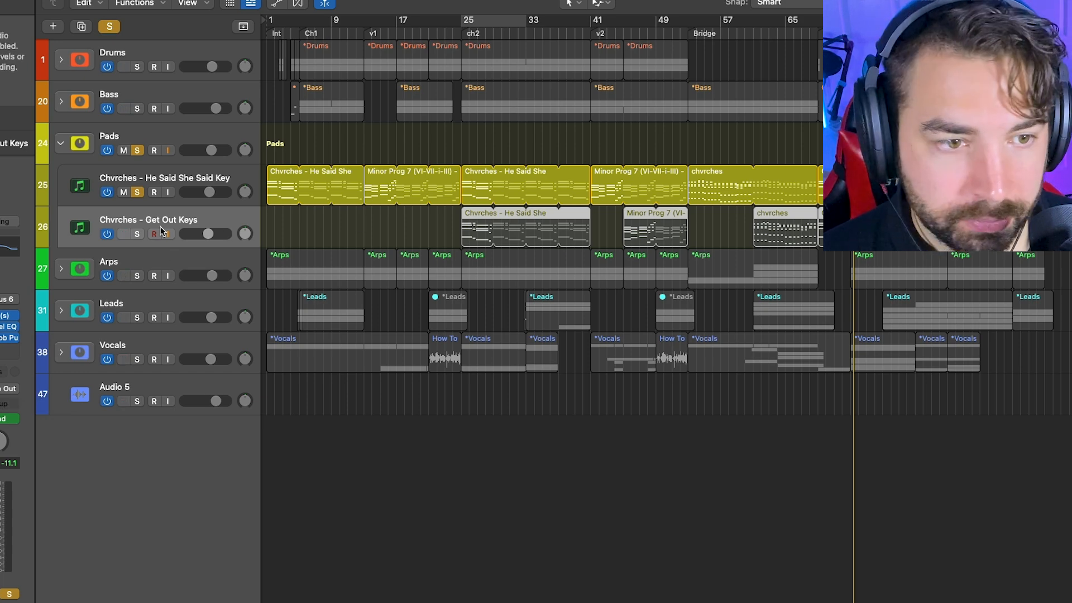
pyautogui.click(137, 234)
pyautogui.click(138, 192)
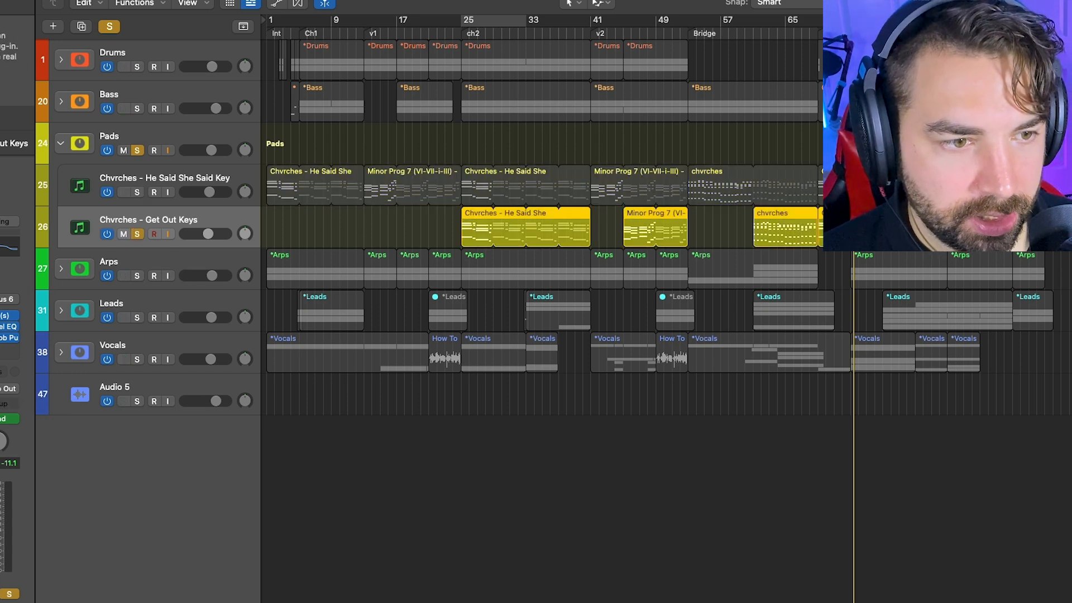
# Compare the Get Out Keys sound with its Synth Wider ValhallaSupermassive effect bypassed and enabled.
pyautogui.click(2, 316)
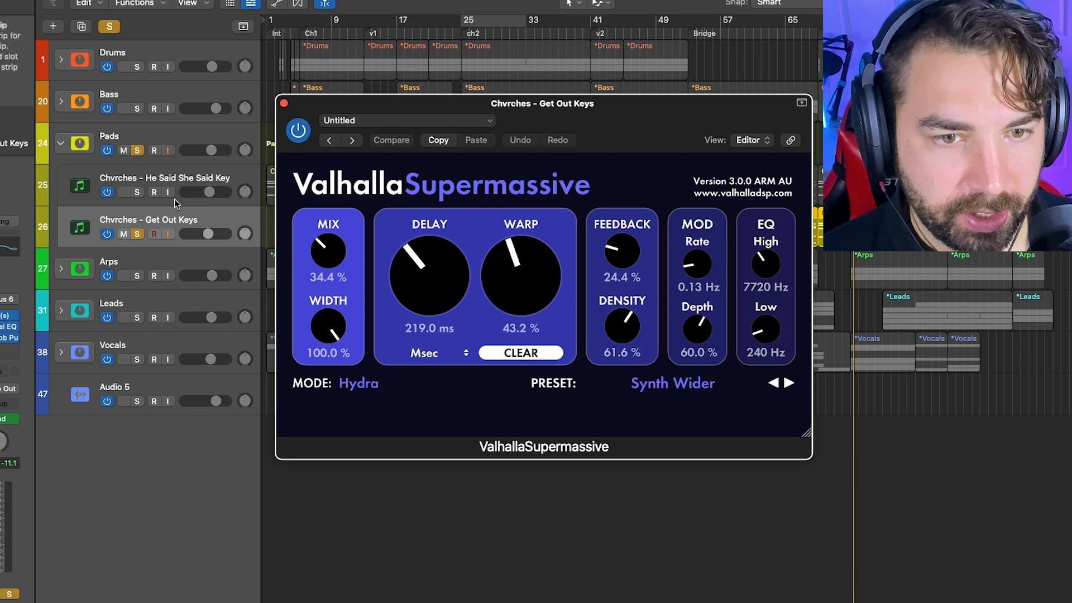
pyautogui.moveTo(582, 102)
pyautogui.mouseDown()
pyautogui.moveTo(604, 294)
pyautogui.moveTo(574, 109)
pyautogui.mouseUp()
pyautogui.click(299, 139)
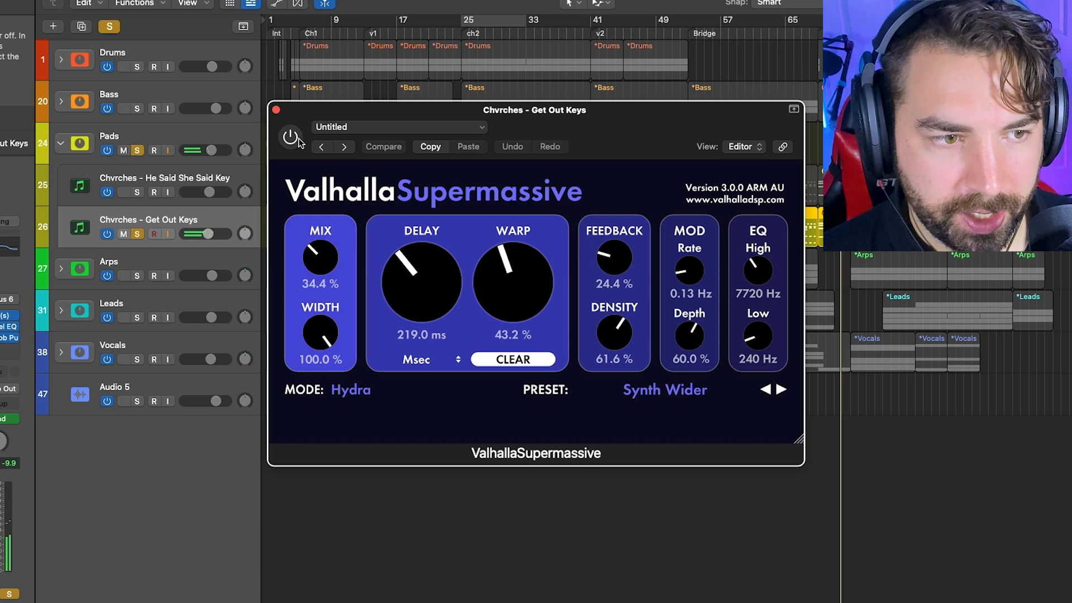
pyautogui.click(296, 139)
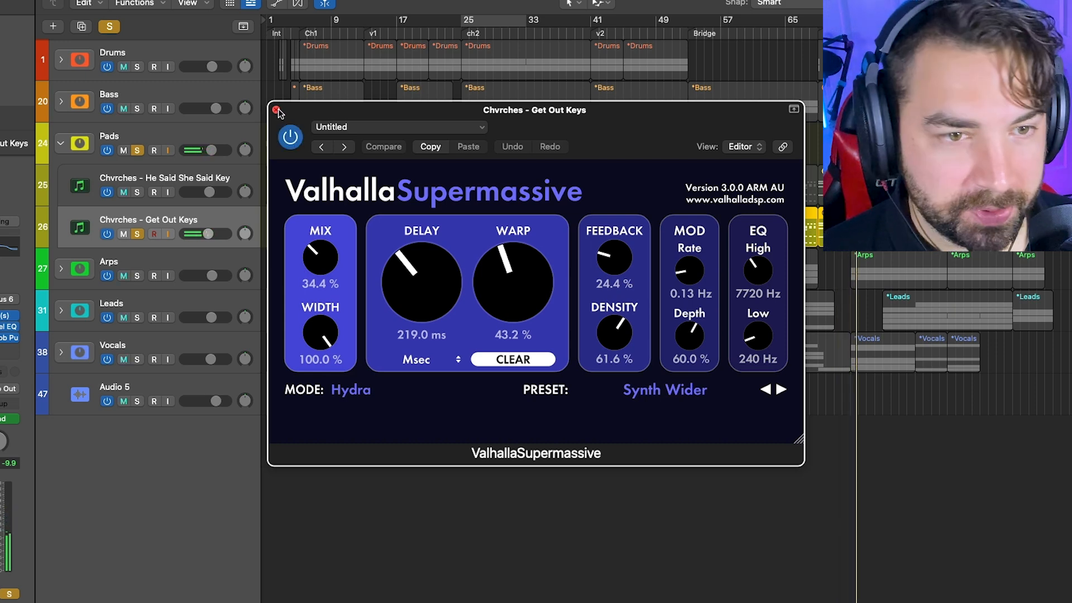
# Audition the Get Out Keys track's Lustrous Dotted-Eighth ValhallaSupermassive effect, and close both ValhallaSupermassive windows.
pyautogui.click(3, 318)
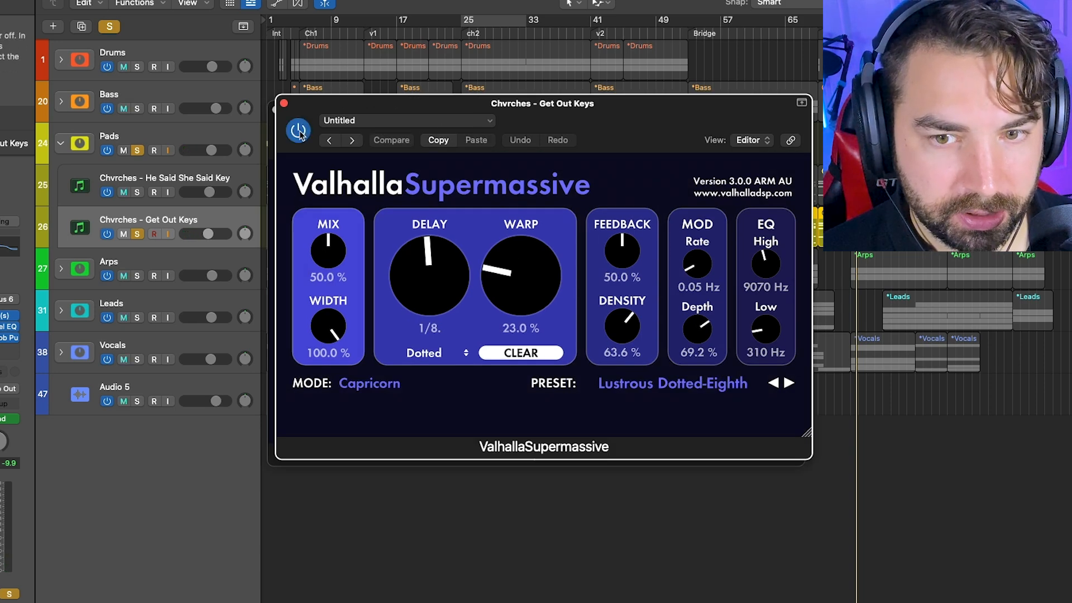
pyautogui.press('space')
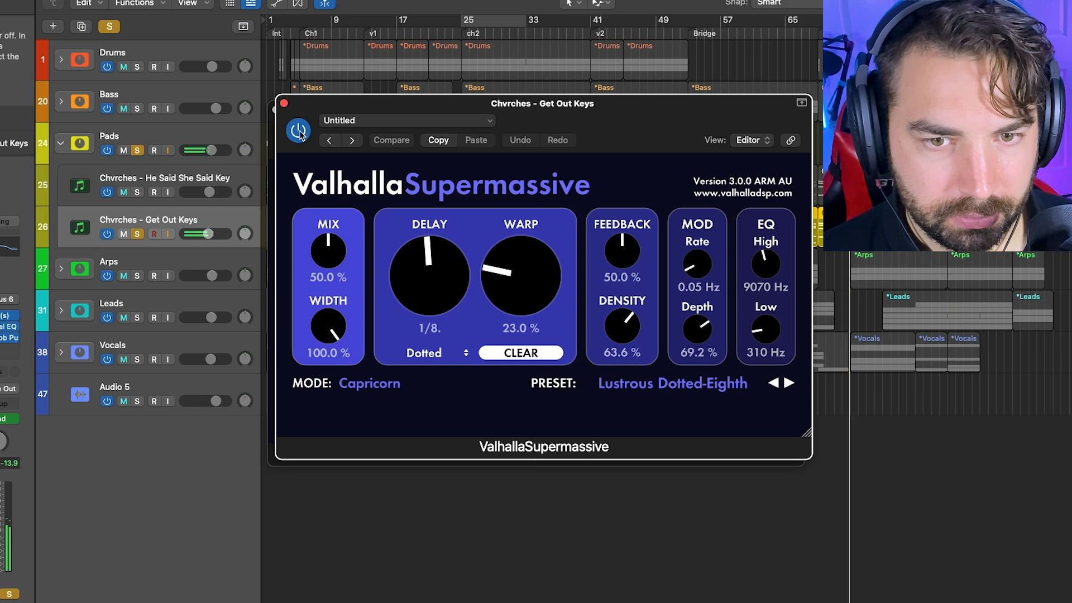
pyautogui.click(284, 104)
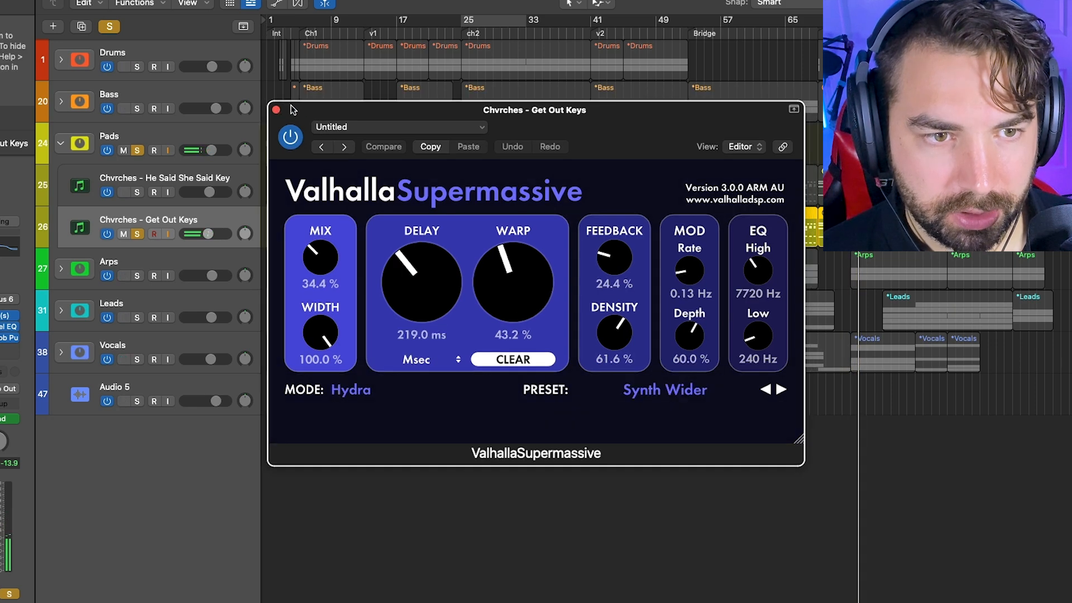
pyautogui.click(276, 109)
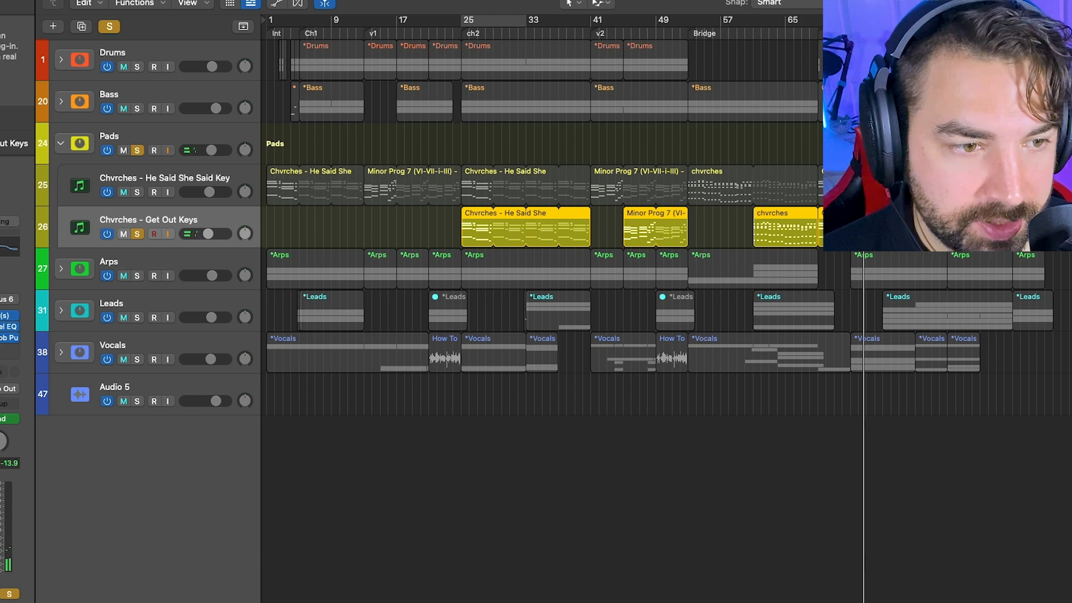
# Examine the OneKnob Filter and Channel EQ on the Get Out Keys track during playback, and close both plug-ins.
pyautogui.click(3, 315)
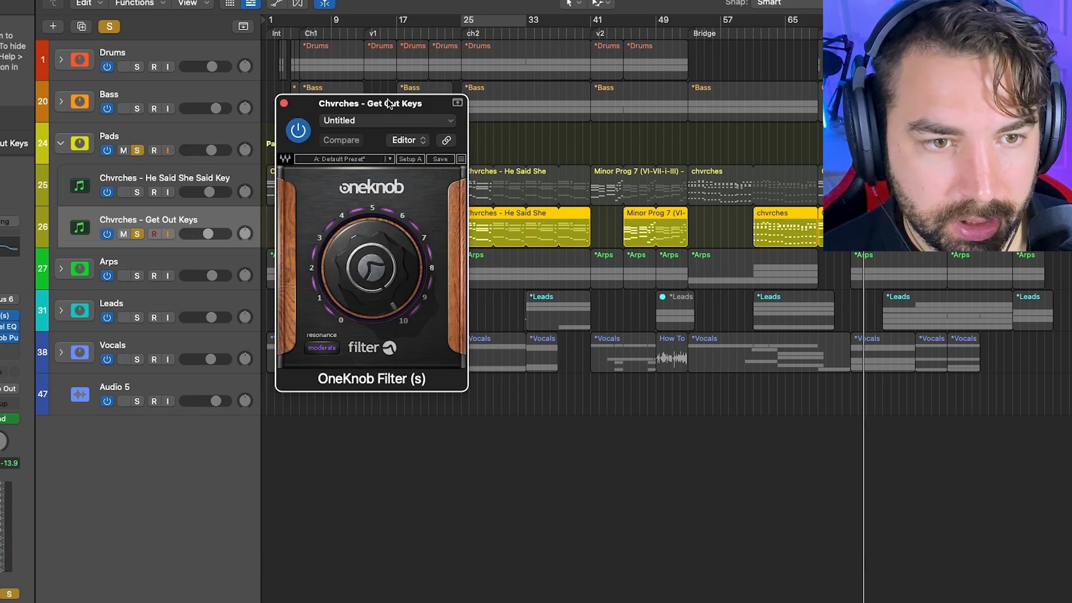
pyautogui.moveTo(387, 105); pyautogui.dragTo(497, 205)
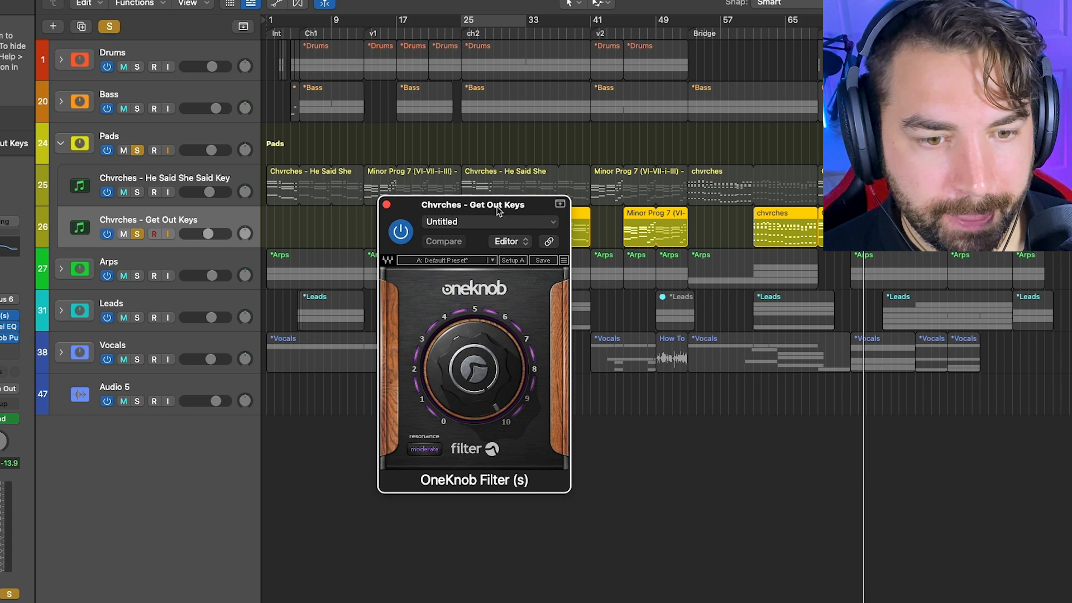
pyautogui.press('space')
pyautogui.click(387, 204)
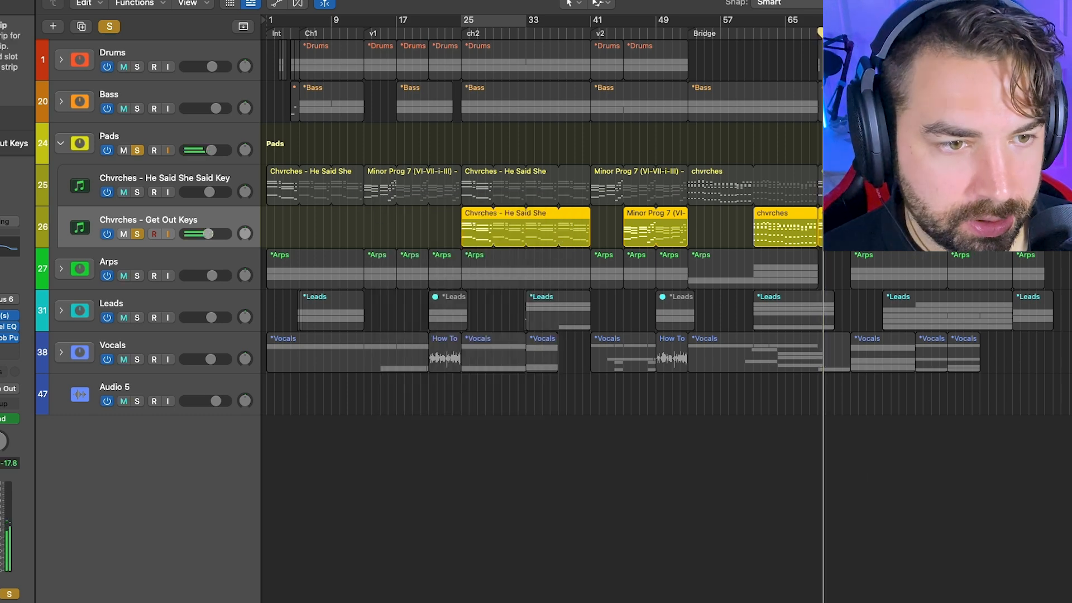
pyautogui.click(8, 326)
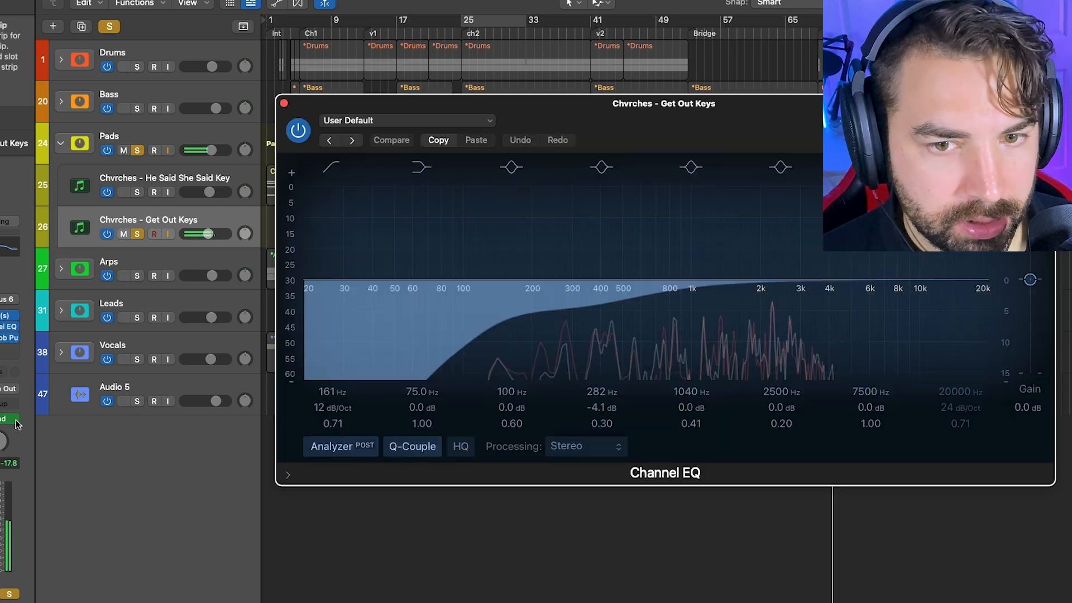
pyautogui.click(283, 103)
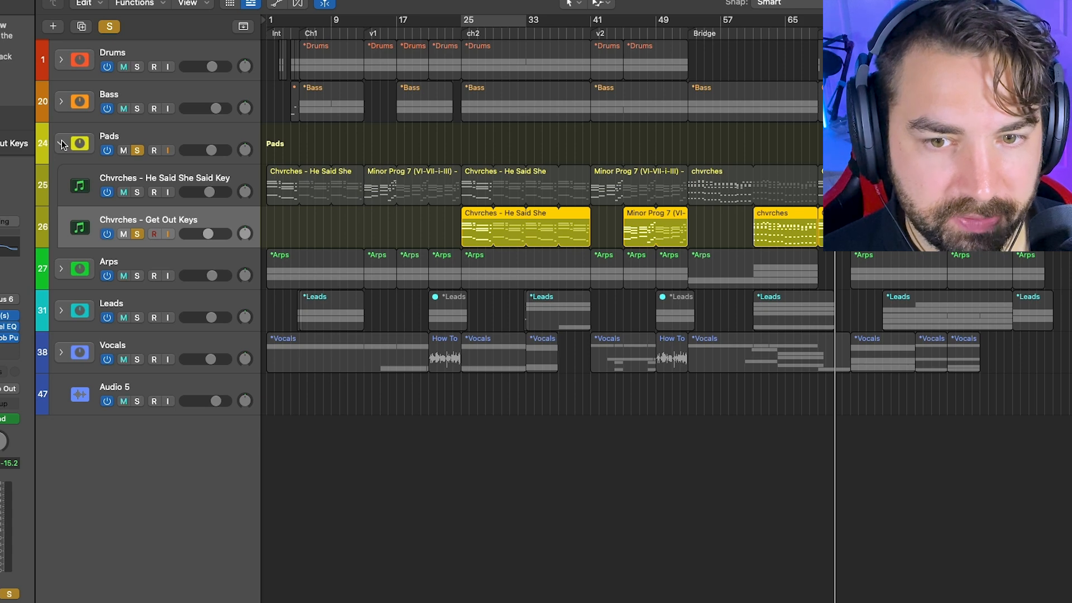
# Compare the Pads group with its J37 tape plug-in, set to Synth (Stereo), bypassed and enabled, and close the plug-in.
pyautogui.click(62, 144)
pyautogui.click(1, 301)
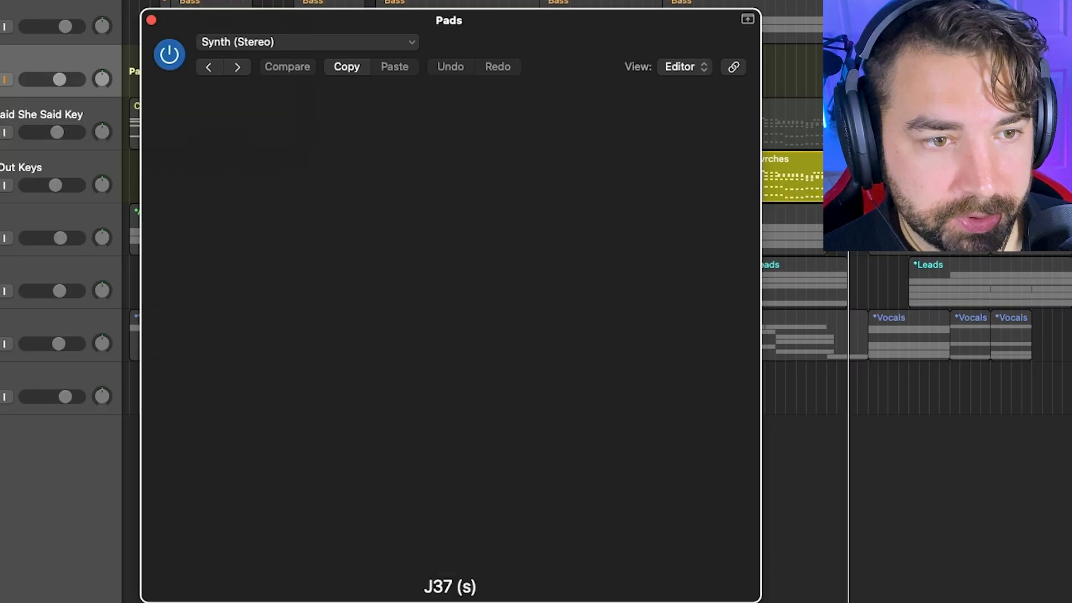
pyautogui.moveTo(578, 36); pyautogui.dragTo(611, 31)
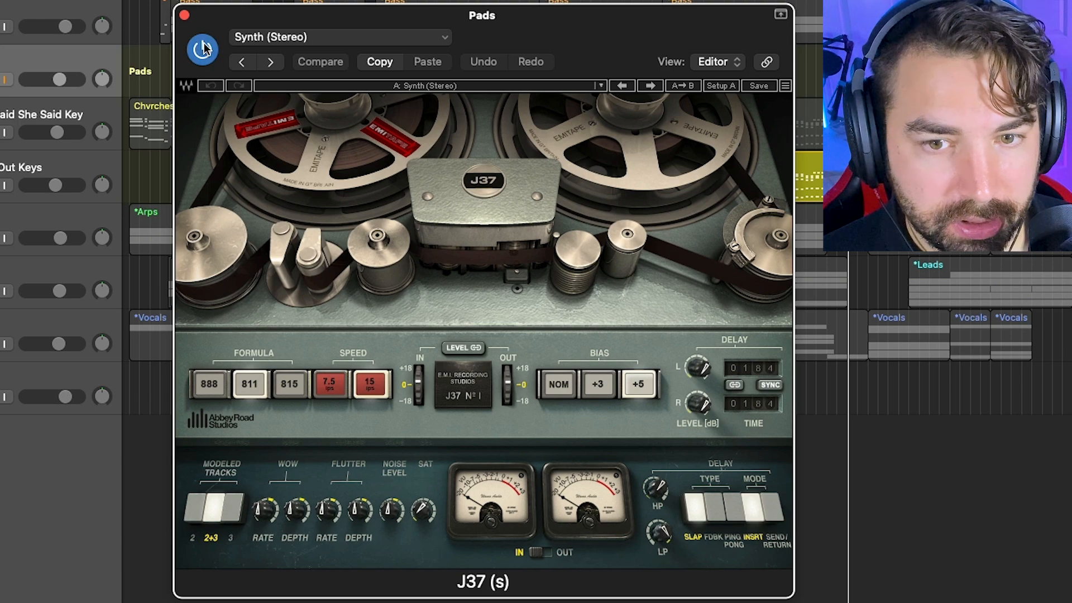
pyautogui.click(146, 106)
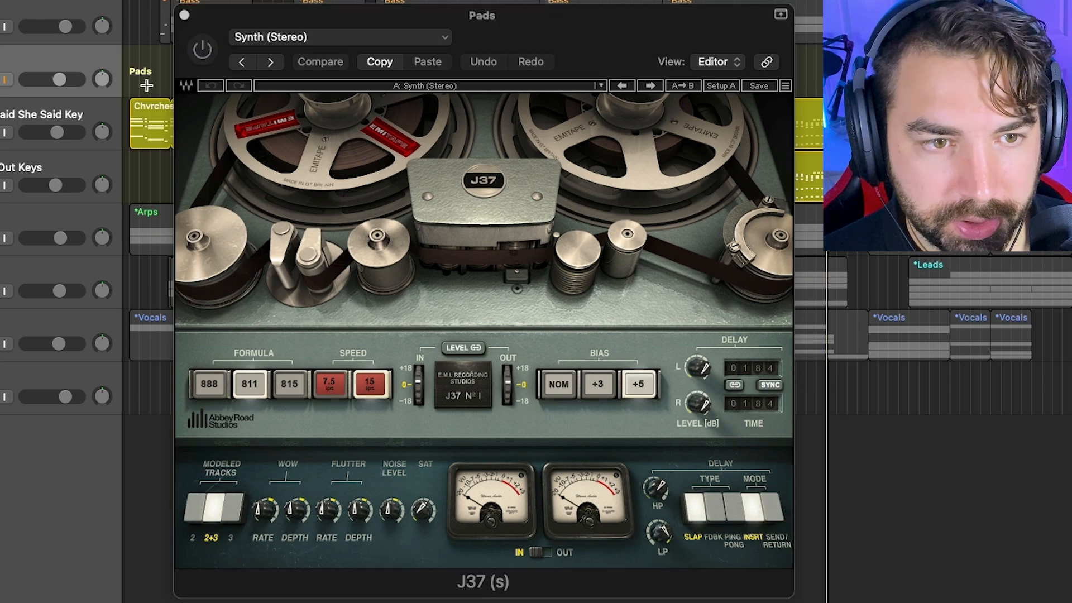
pyautogui.click(205, 49)
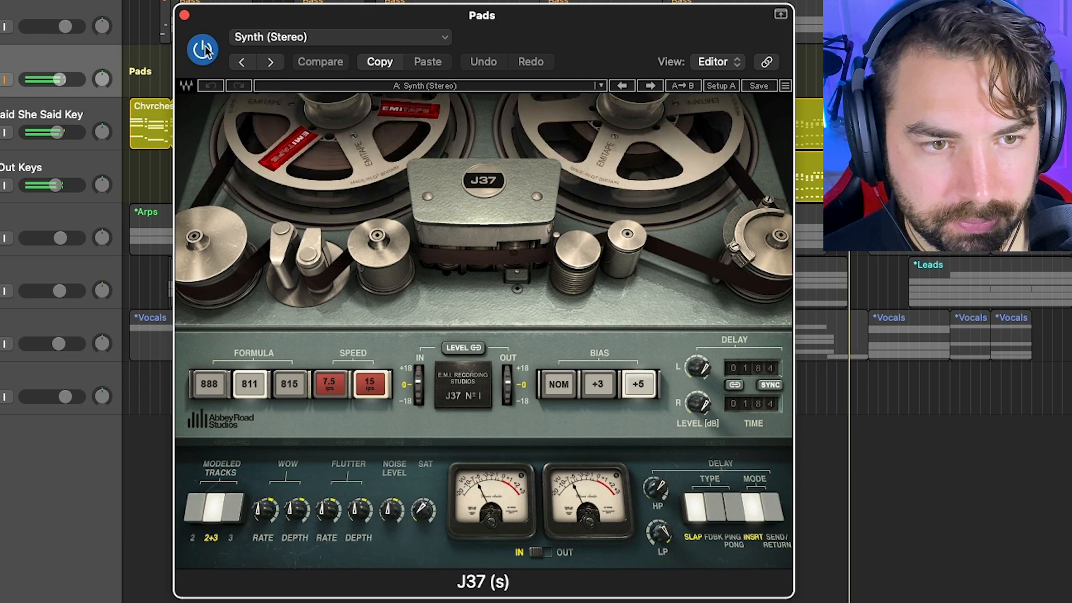
pyautogui.click(204, 49)
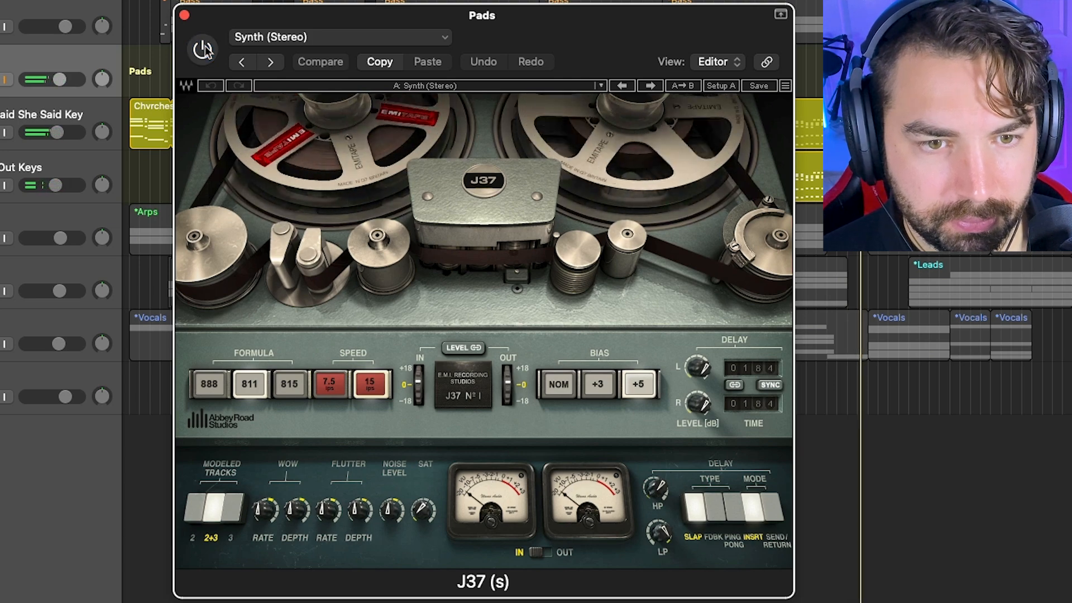
pyautogui.click(204, 50)
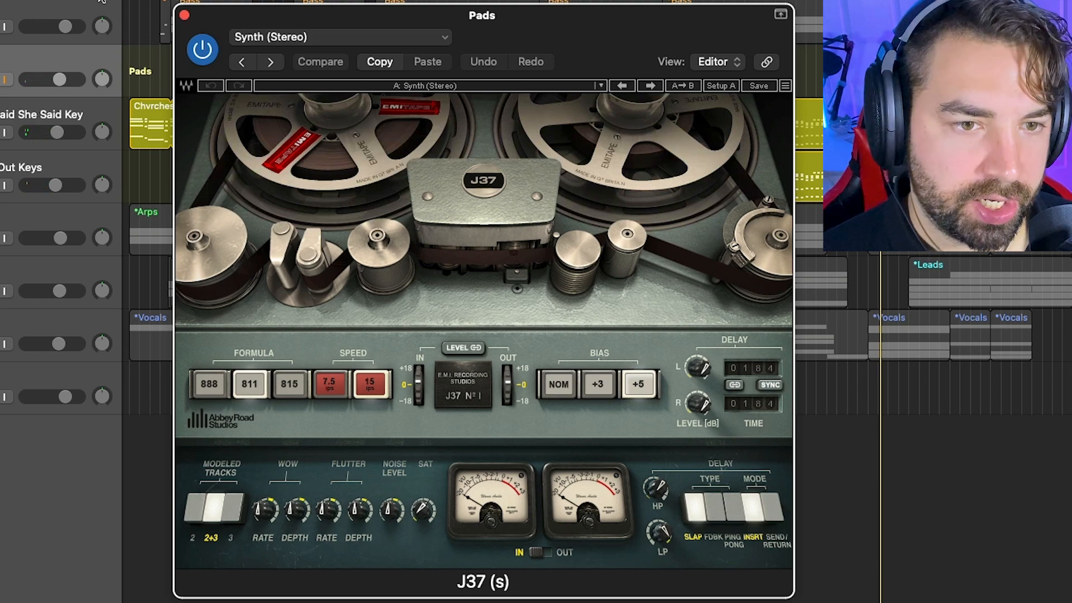
pyautogui.click(185, 15)
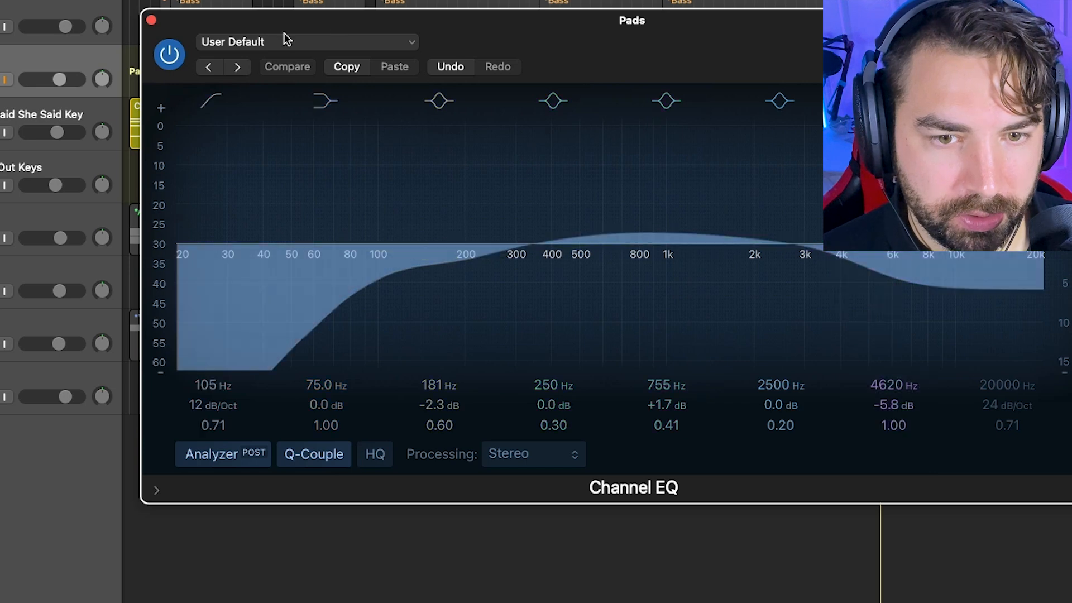
# Review the Channel EQ and OneKnob Pumper on the Pads group, closing each plug-in.
pyautogui.click(152, 21)
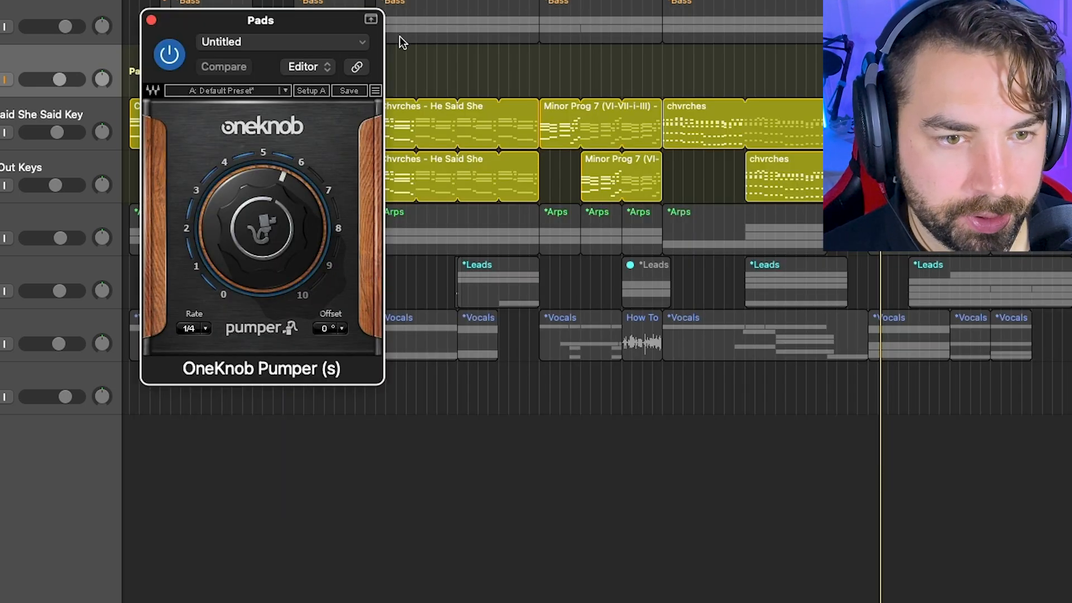
pyautogui.click(151, 20)
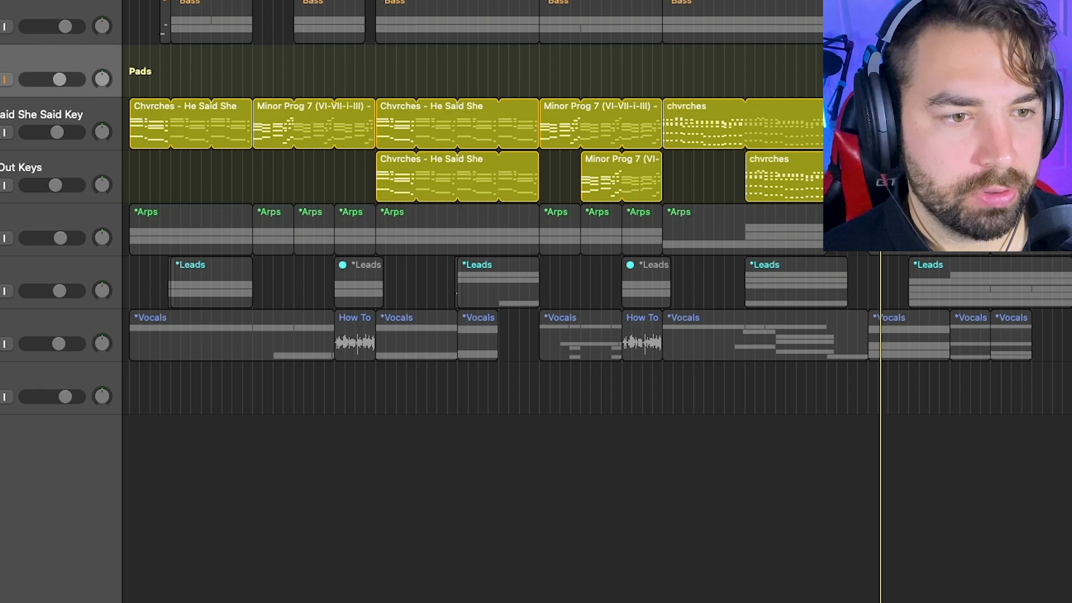
pyautogui.click(1, 71)
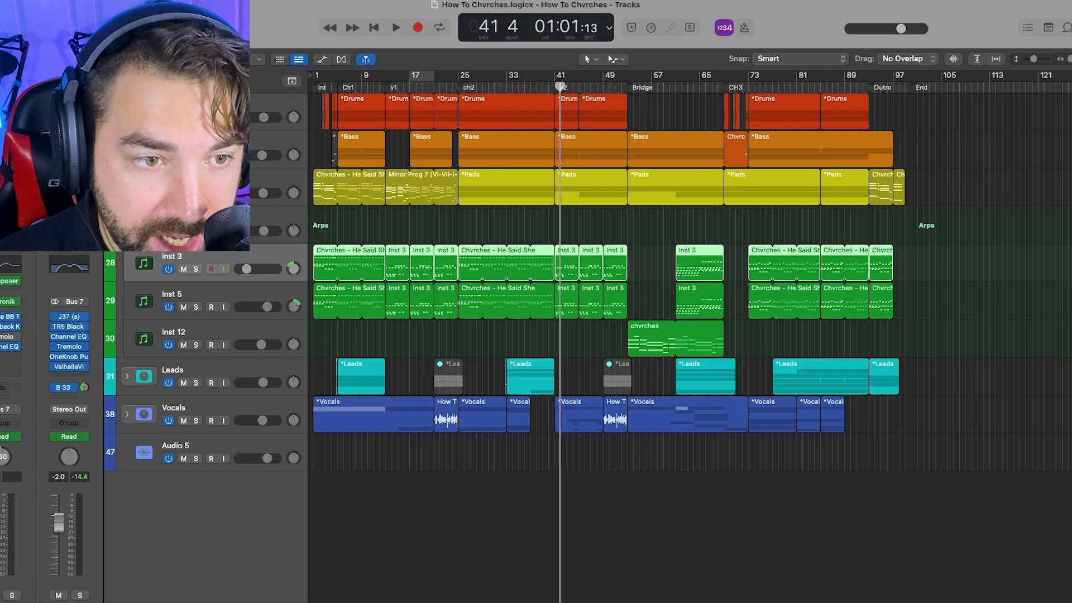
# Expand the Pads group and open the Serum instrument of the He Said She Said Key track.
pyautogui.click(181, 223)
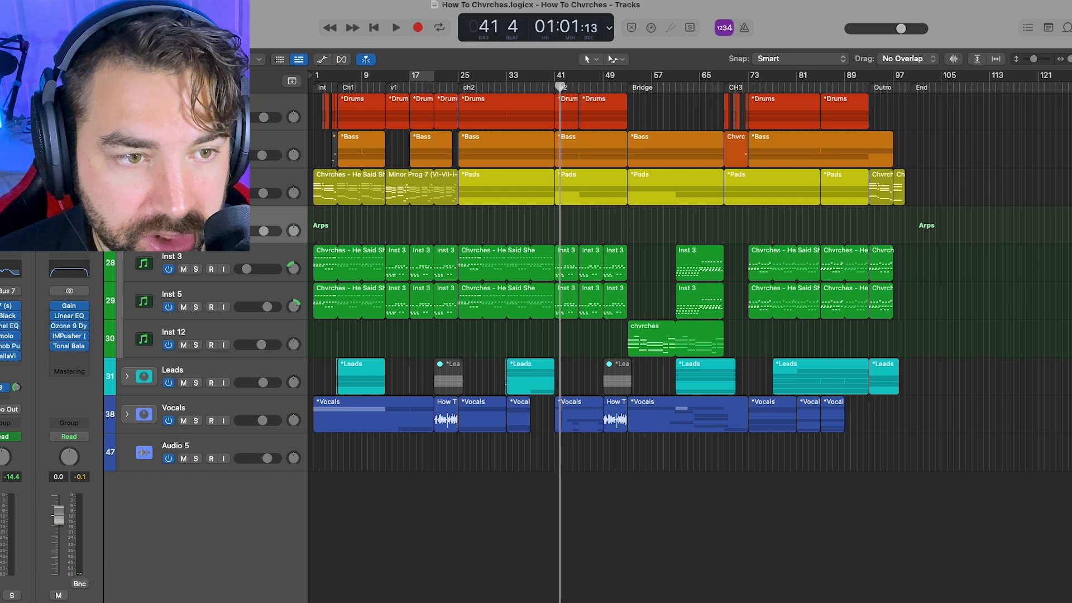
pyautogui.click(127, 187)
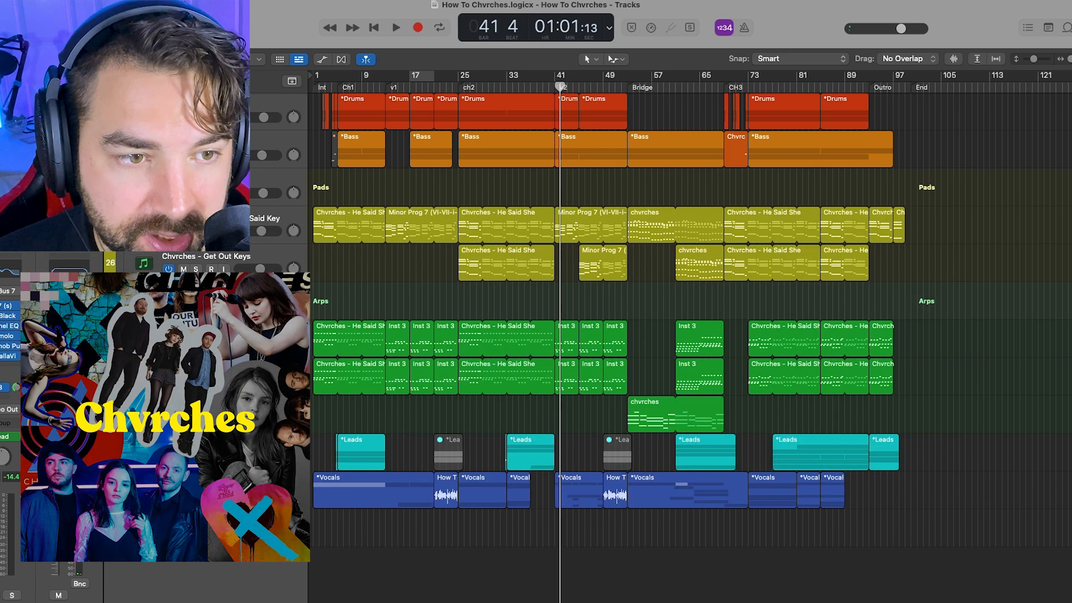
pyautogui.click(189, 219)
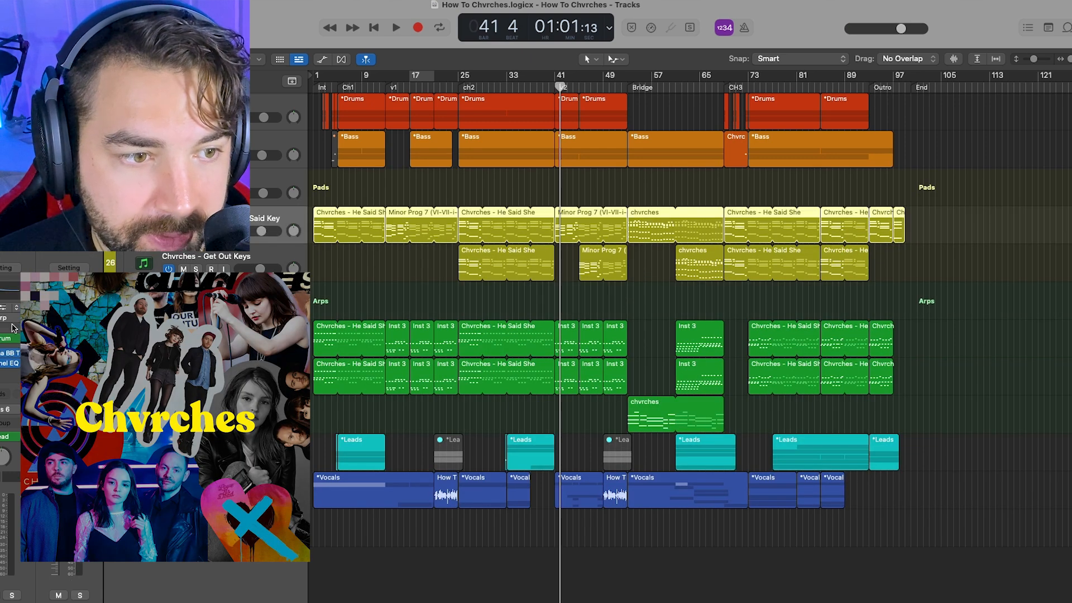
pyautogui.click(2, 339)
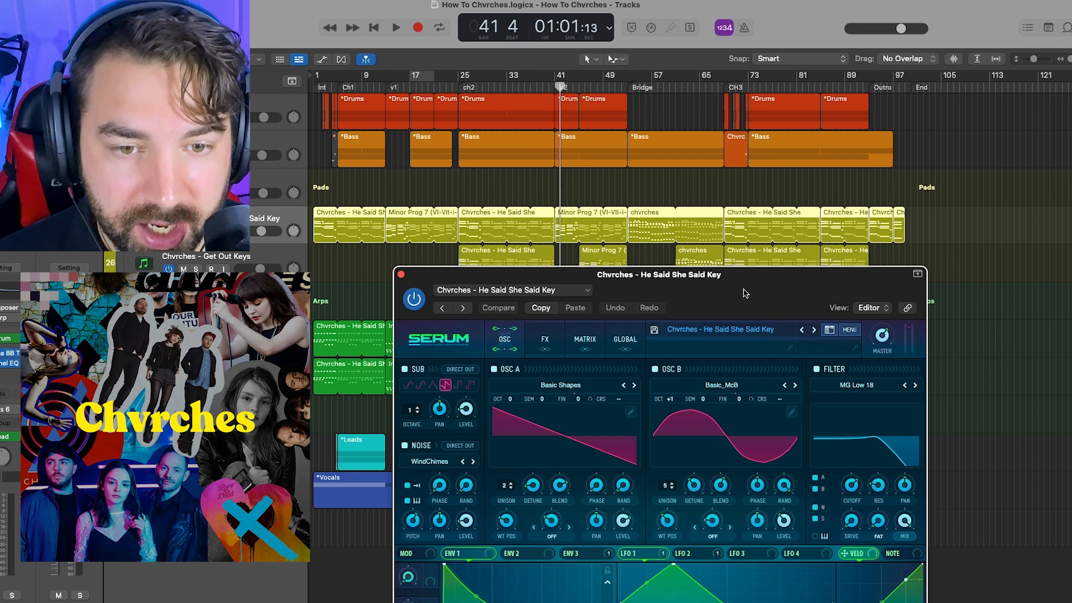
# Move the Serum window higher on the screen and browse the presets in its Chvrches folder.
pyautogui.moveTo(746, 293); pyautogui.dragTo(678, 114)
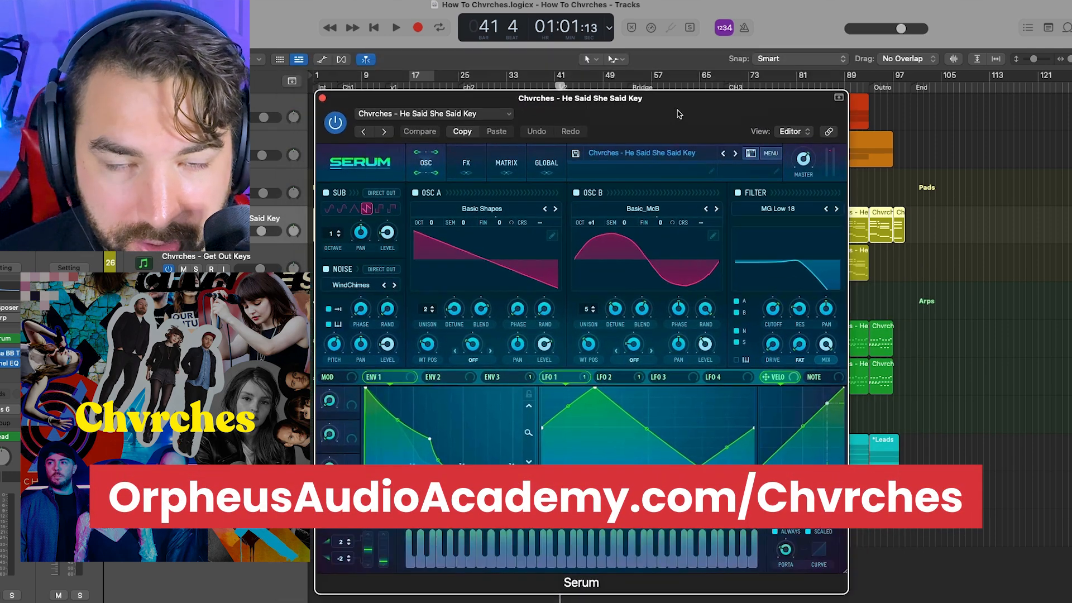
pyautogui.click(674, 154)
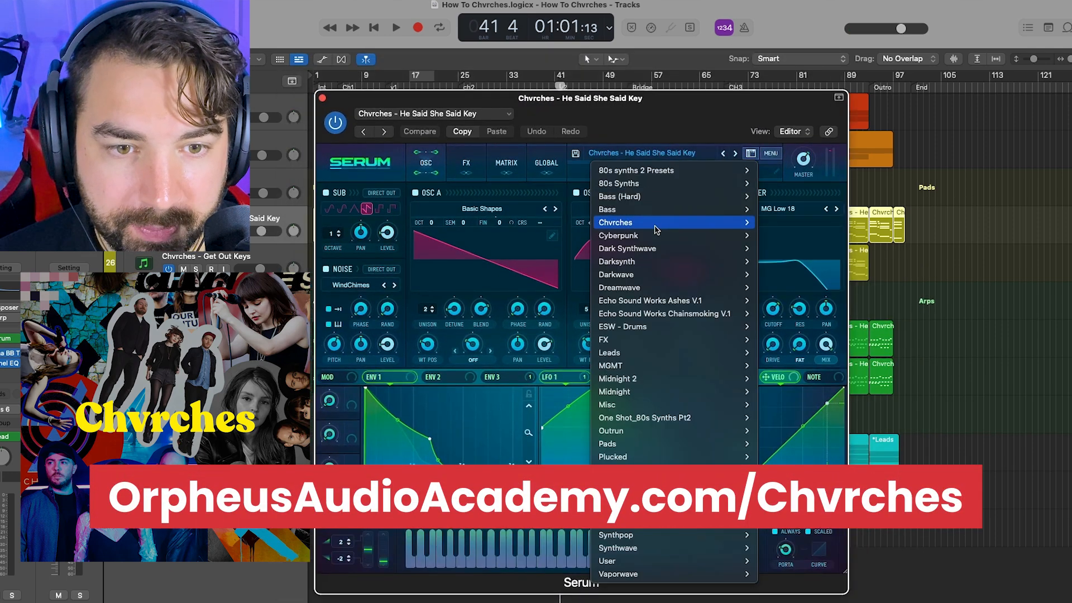
pyautogui.moveTo(726, 223)
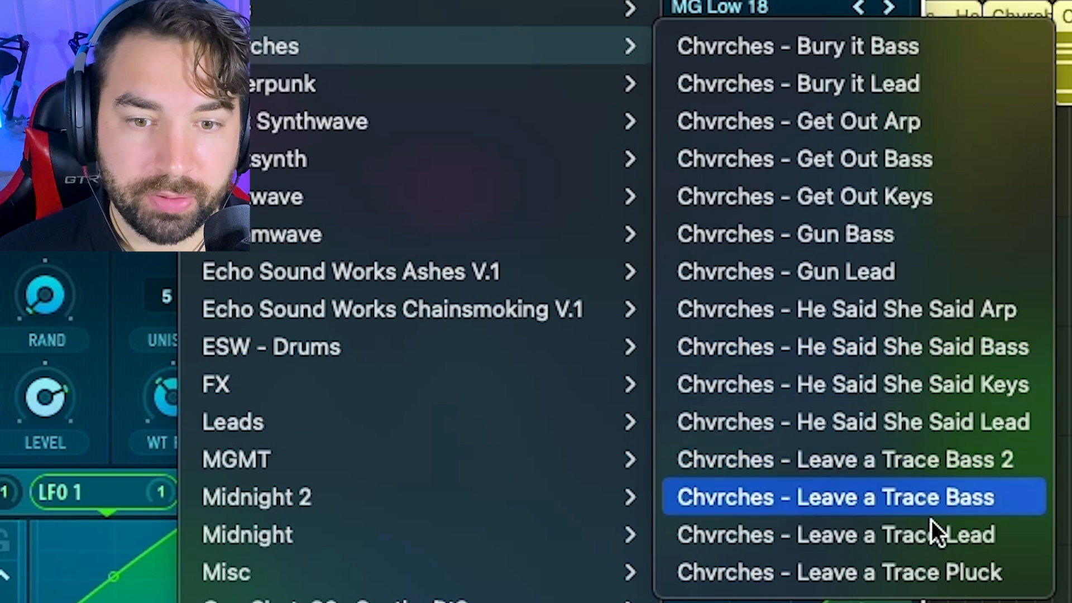